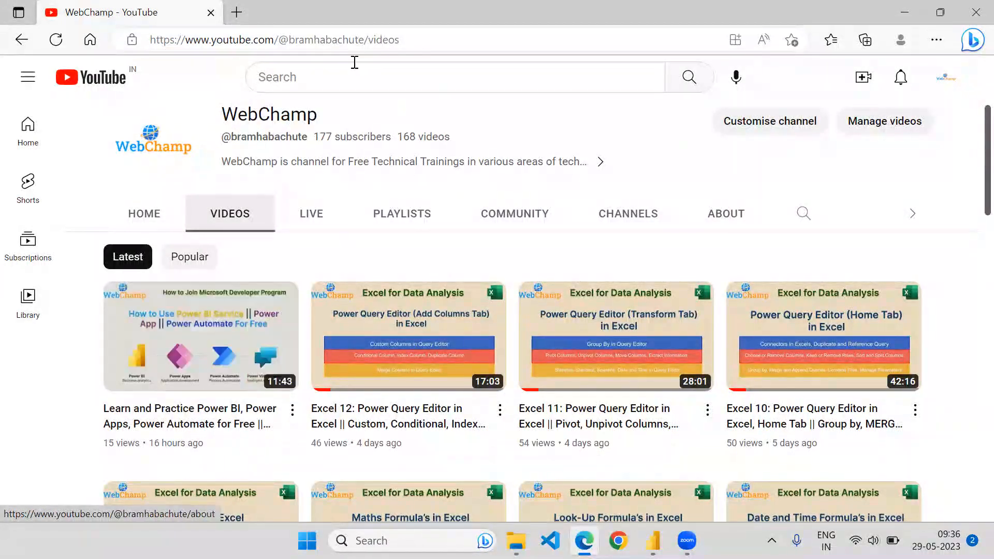
Open app.powerbi.com in a new browser tab, sign in with the account connected to Windows and postpone the security defaults setup
{"action": "left_click", "coordinate": [239, 12]}
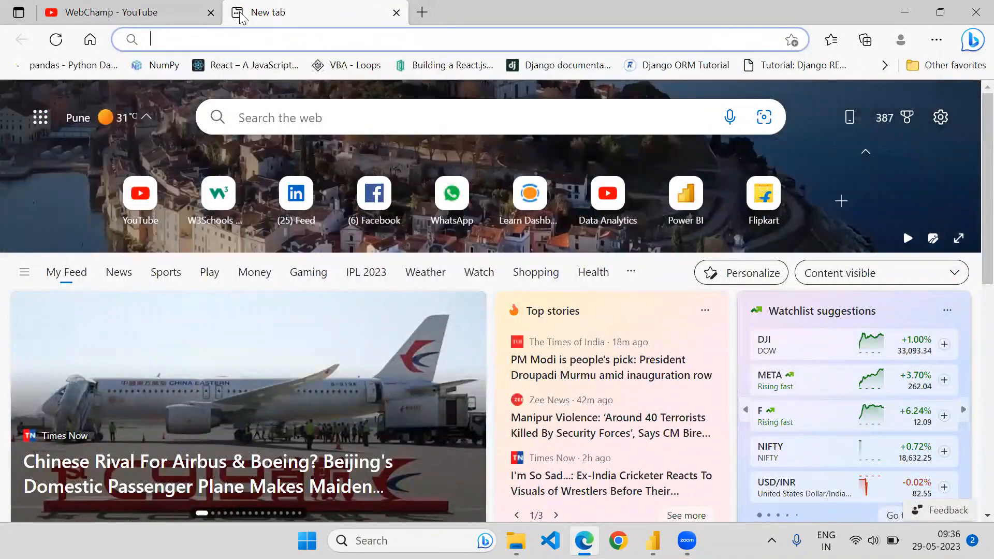
{"action": "type", "text": "a"}
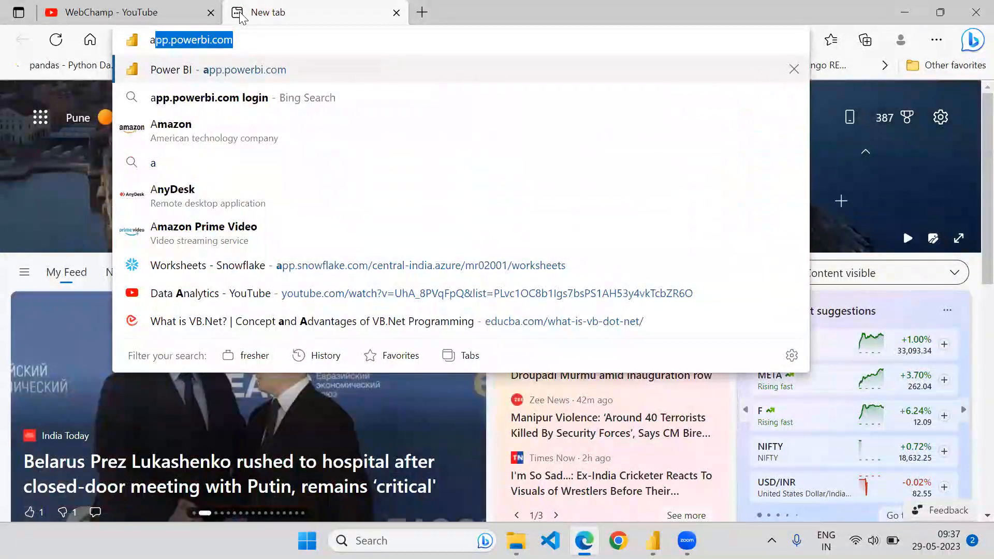
{"action": "key", "text": "Return"}
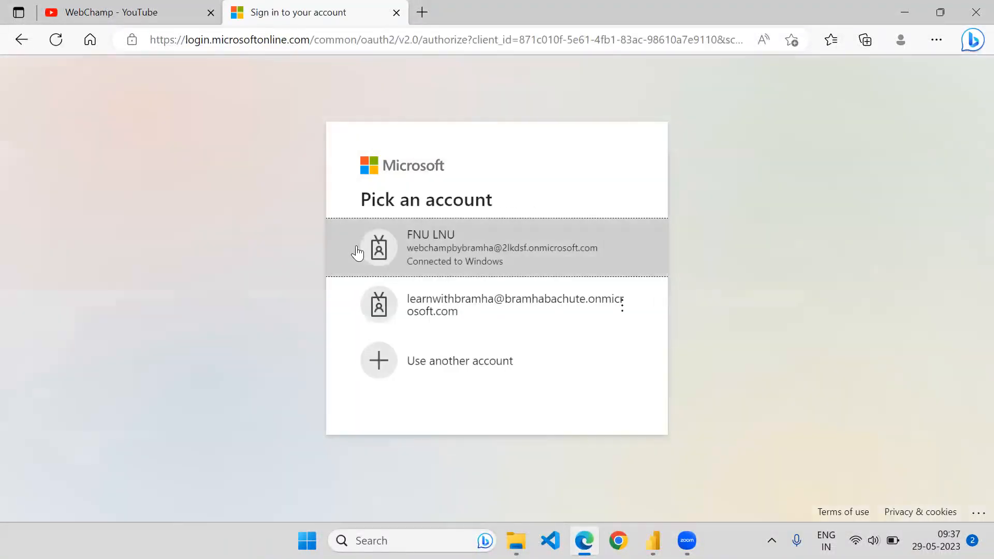
{"action": "left_click", "coordinate": [461, 259]}
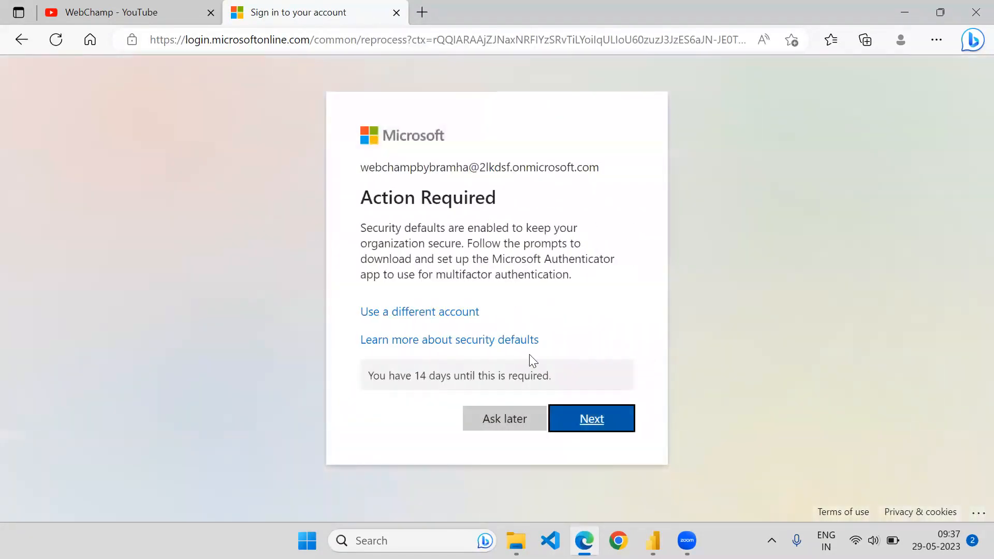
{"action": "left_click", "coordinate": [503, 418]}
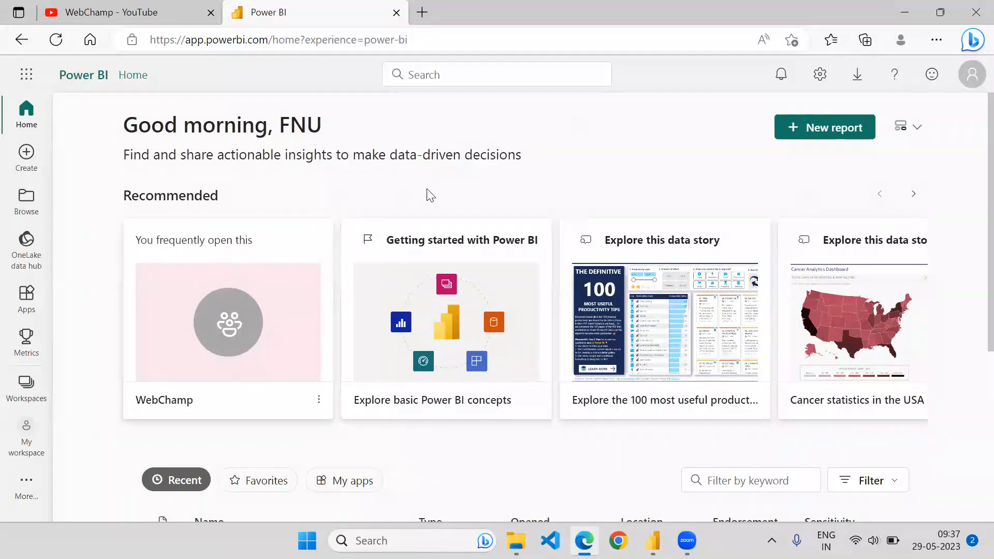
Open the WebChamp workspace from the list of workspaces
{"action": "left_click", "coordinate": [26, 384]}
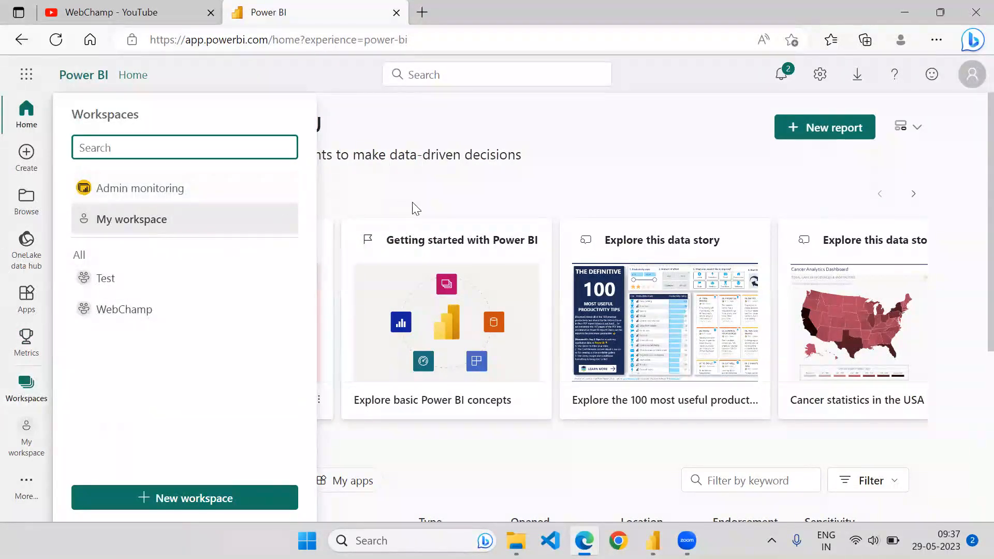
{"action": "left_click", "coordinate": [594, 159]}
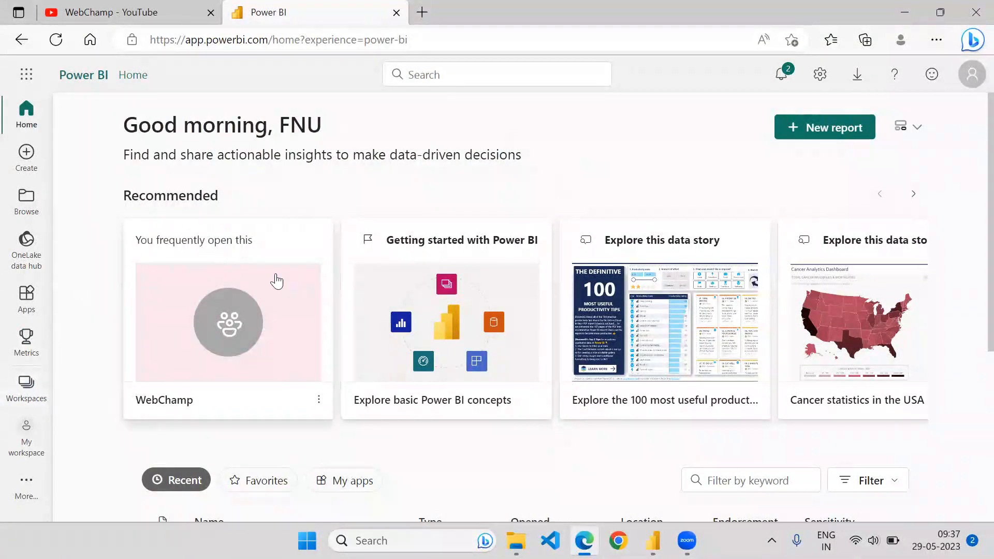
{"action": "left_click", "coordinate": [16, 390]}
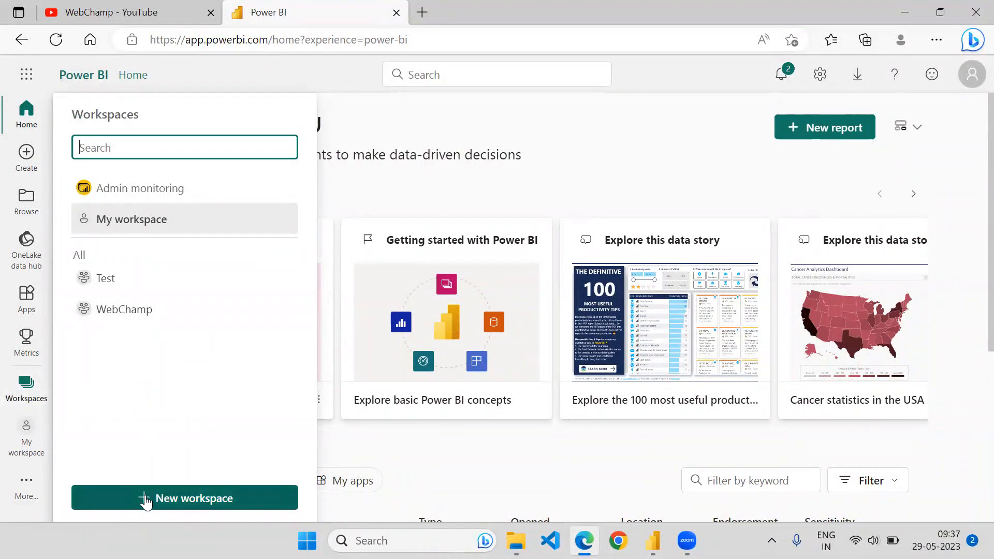
{"action": "left_click", "coordinate": [153, 310]}
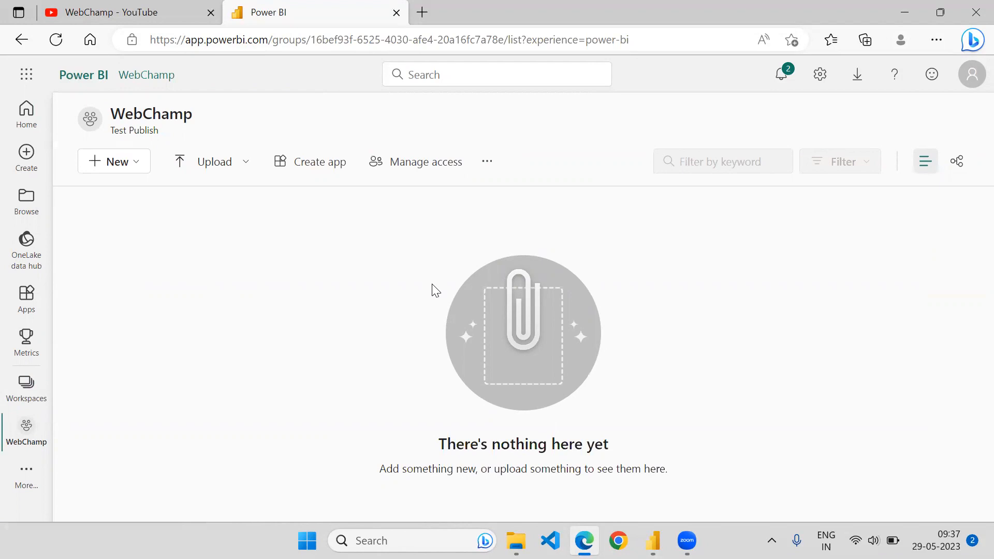
Show the signed-in account's details and highlight its email address
{"action": "left_click", "coordinate": [965, 82]}
{"action": "left_click_drag", "start_coordinate": [854, 150], "coordinate": [974, 155]}
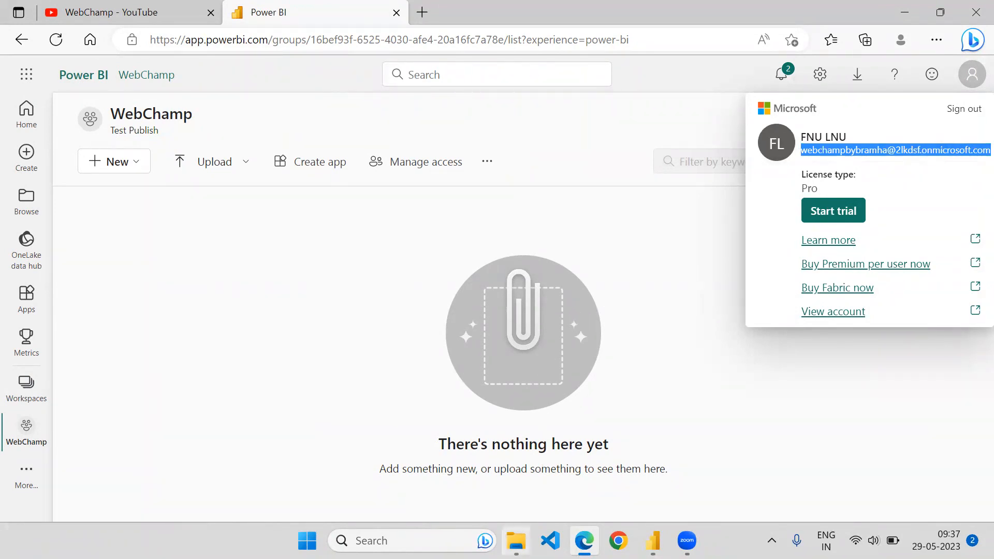
{"action": "mouse_move", "coordinate": [516, 540]}
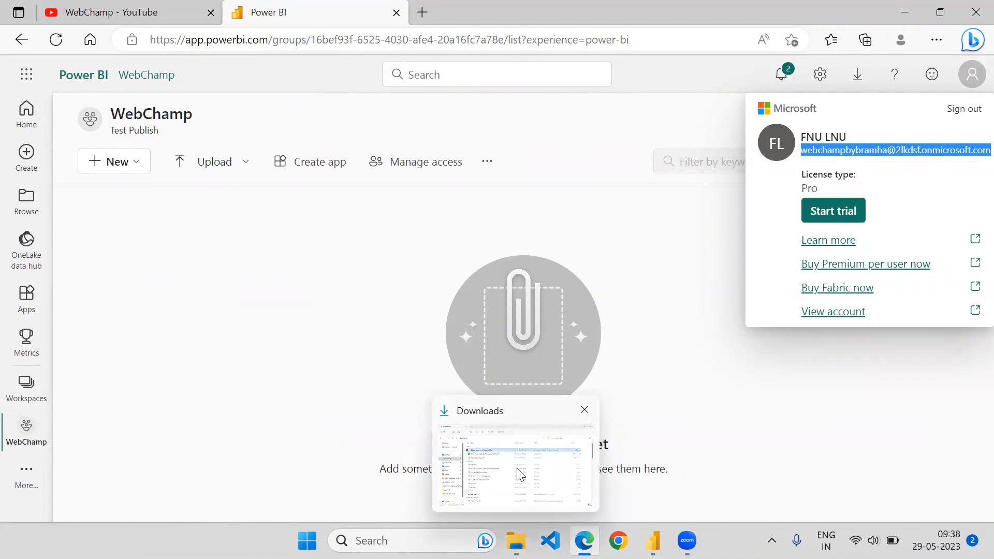
Search the web for "download power bi gateway" in a new browser tab
{"action": "left_click", "coordinate": [422, 12]}
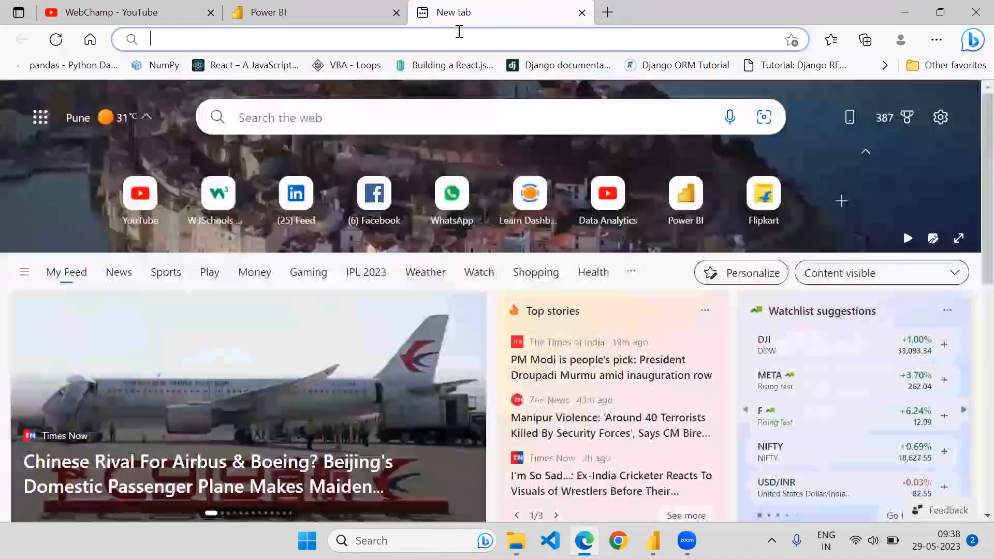
{"action": "type", "text": "D"}
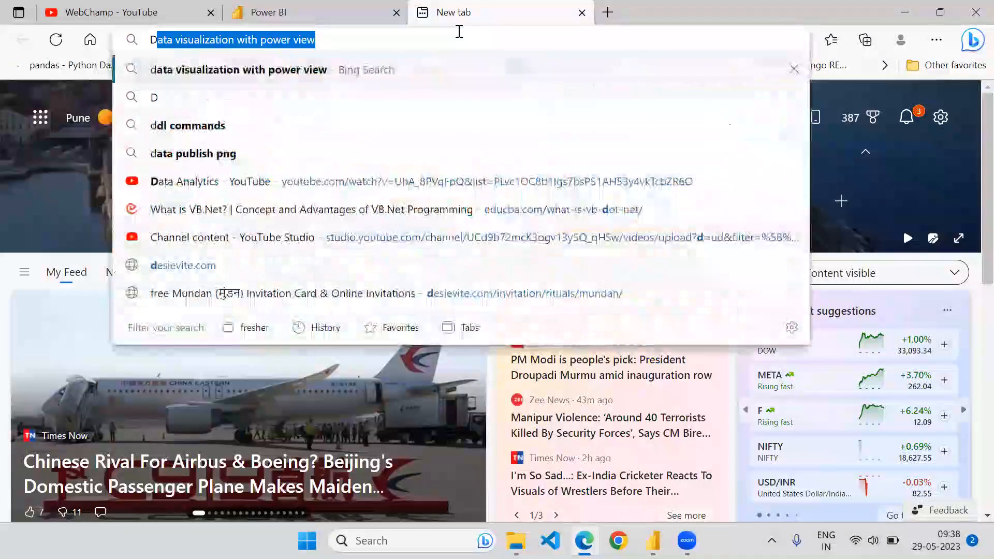
{"action": "type", "text": "onwload Power Ga"}
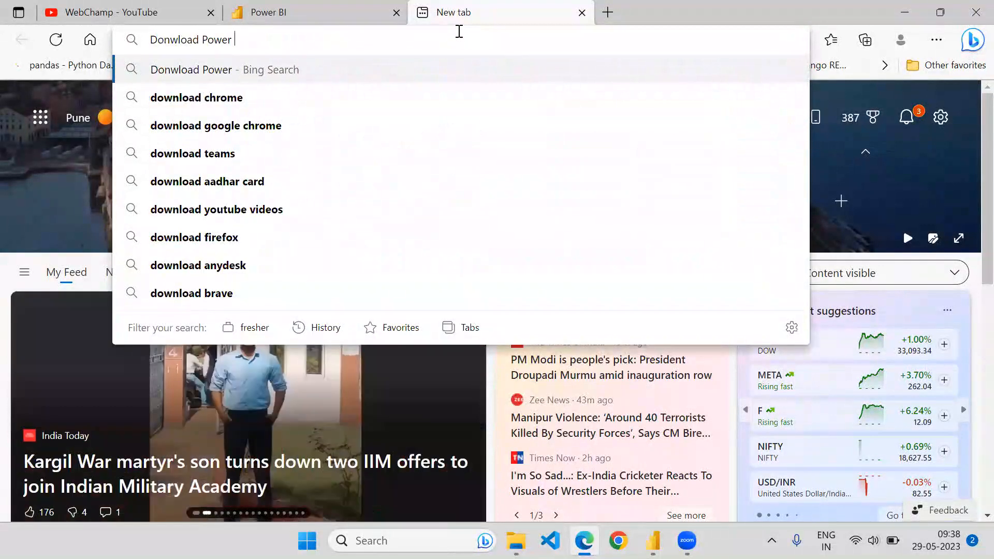
{"action": "key", "text": "BackSpace"}
{"action": "key", "text": "BackSpace"}
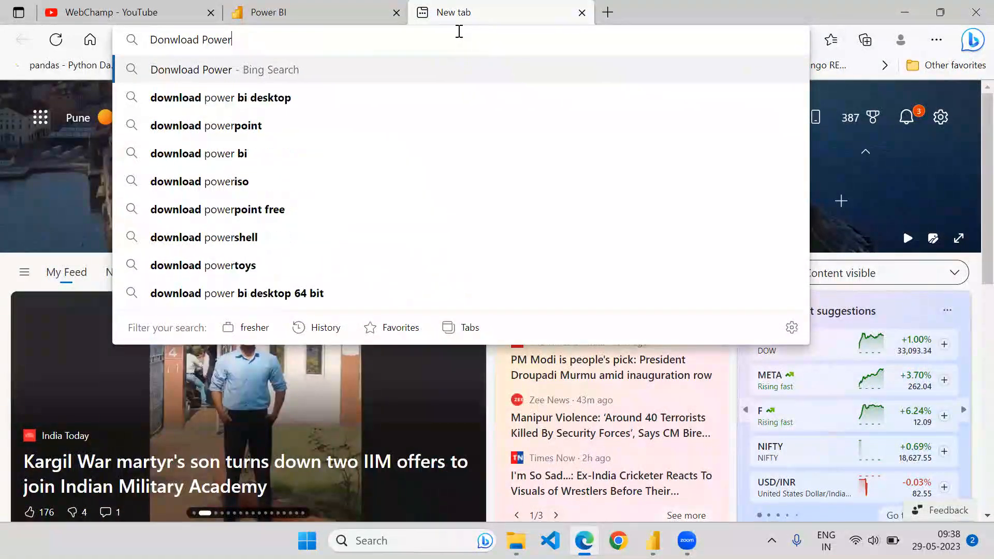
{"action": "type", "text": "Bi gate"}
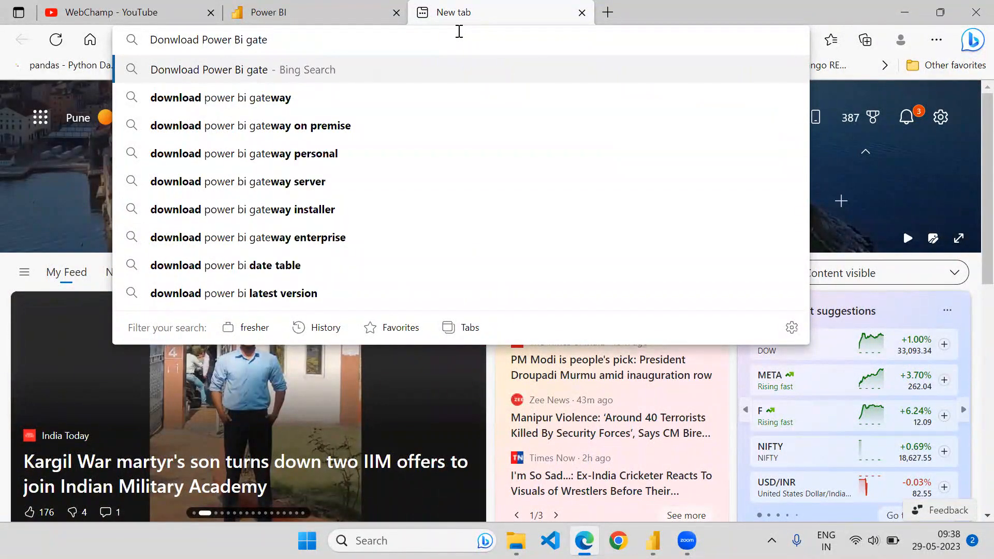
{"action": "key", "text": "Down"}
{"action": "key", "text": "Return"}
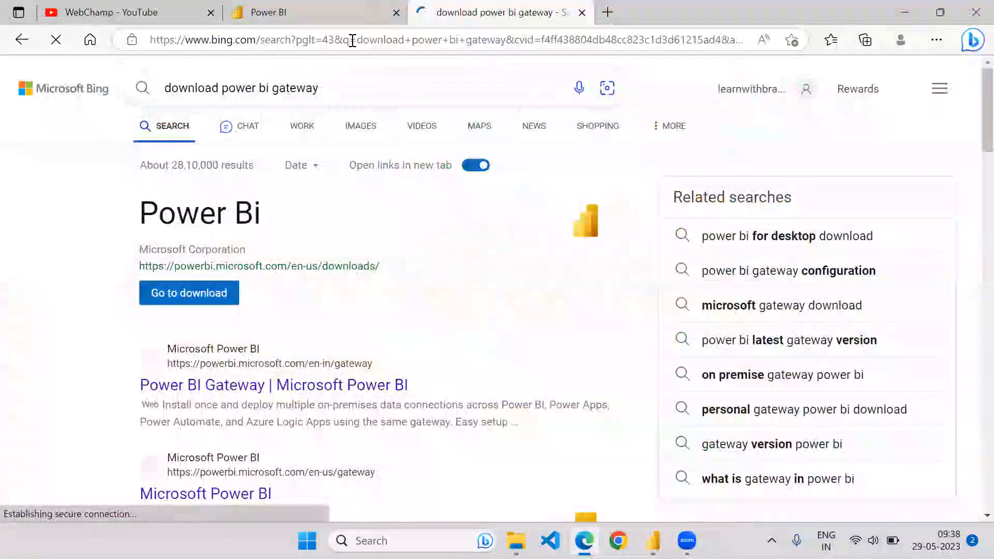
Open Microsoft's Power BI Gateway page from the search results and start the personal mode download
{"action": "left_click", "coordinate": [257, 398]}
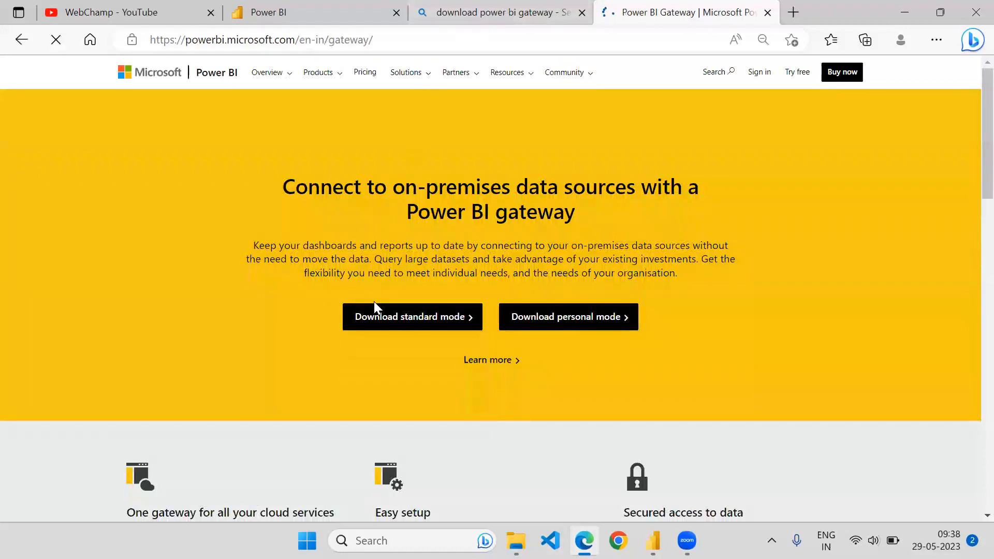
{"action": "scroll", "coordinate": [259, 257], "scroll_direction": "down", "scroll_amount": 3}
{"action": "scroll", "coordinate": [255, 251], "scroll_direction": "up", "scroll_amount": 3}
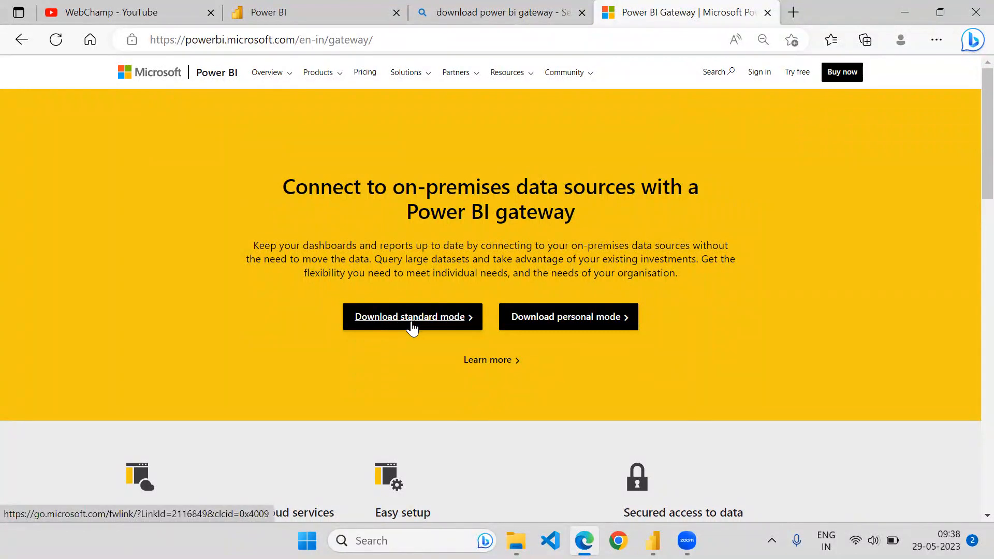
{"action": "left_click", "coordinate": [624, 324]}
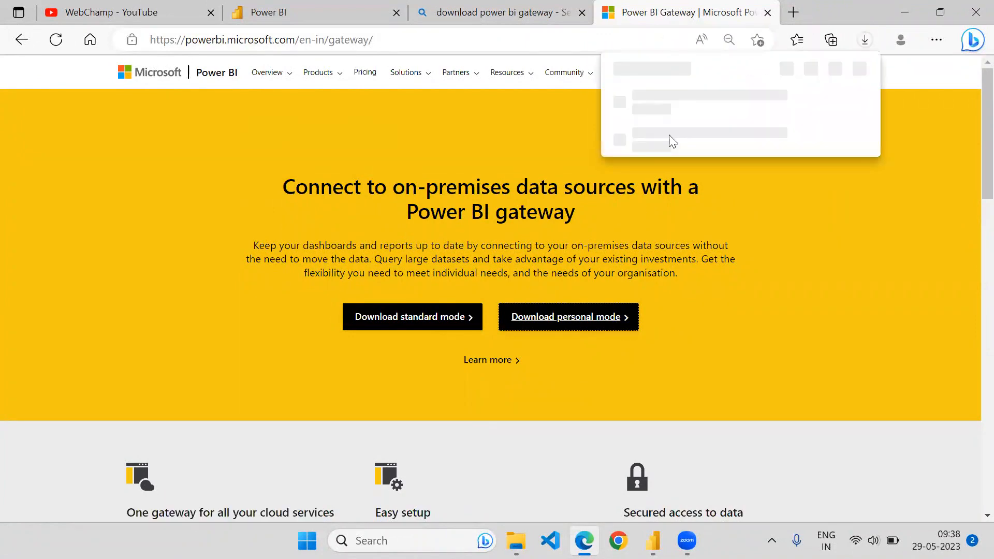
Pause the gateway installer download and close the gateway page and the search results
{"action": "left_click", "coordinate": [811, 101]}
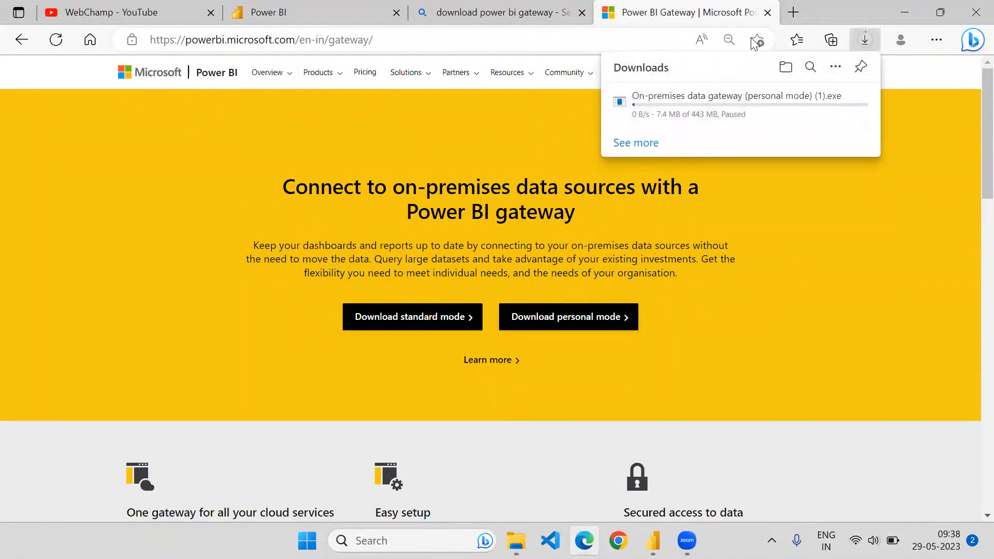
{"action": "left_click", "coordinate": [766, 14]}
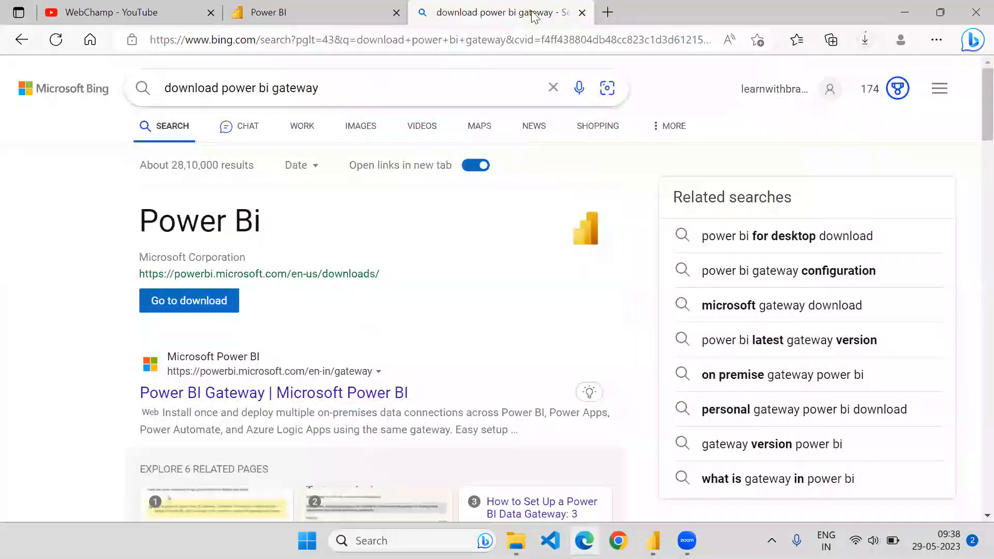
{"action": "key", "text": "ctrl+w"}
Switch to the Downloads folder in File Explorer, run the On-premises data gateway (personal mode) installer, accept the terms and install it
{"action": "left_click", "coordinate": [517, 541]}
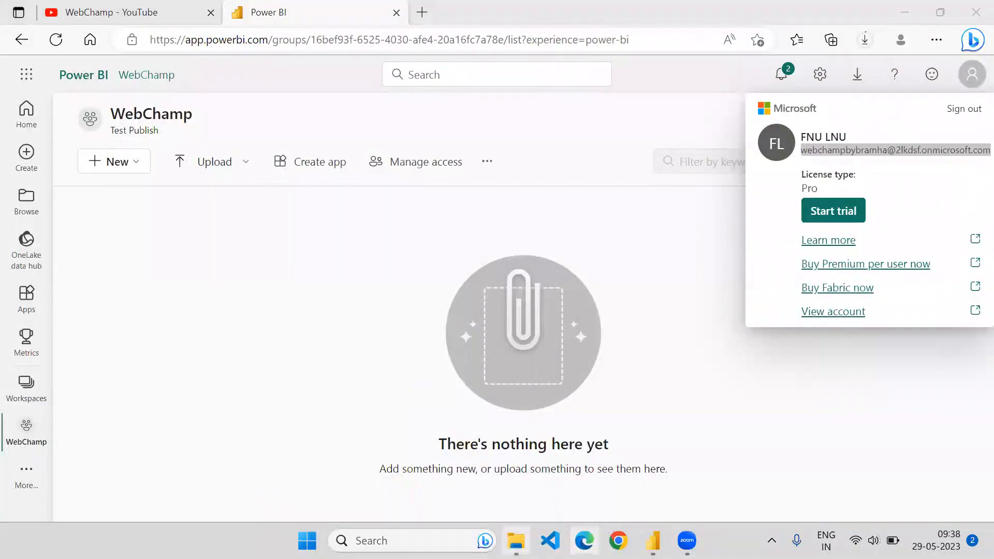
{"action": "left_click", "coordinate": [226, 192]}
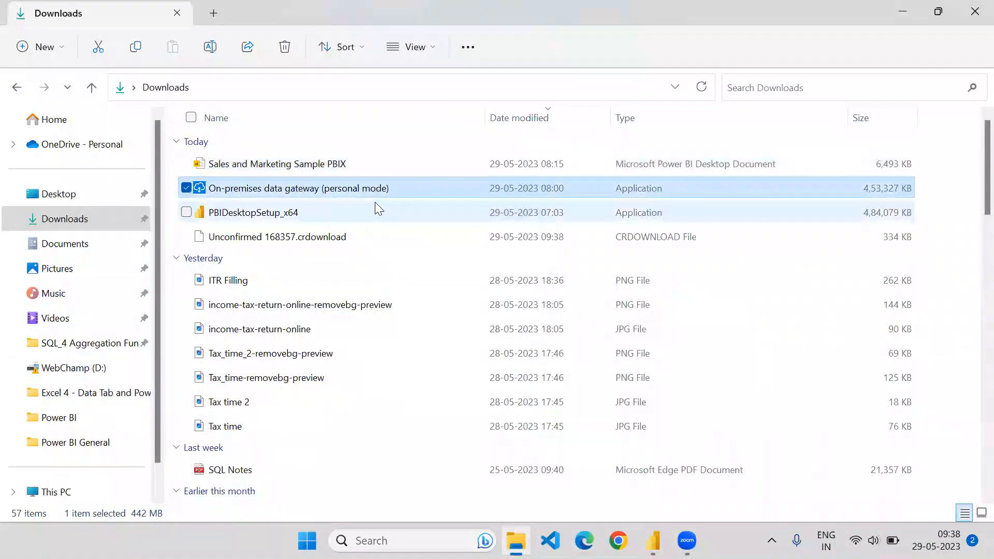
{"action": "double_click", "coordinate": [401, 189]}
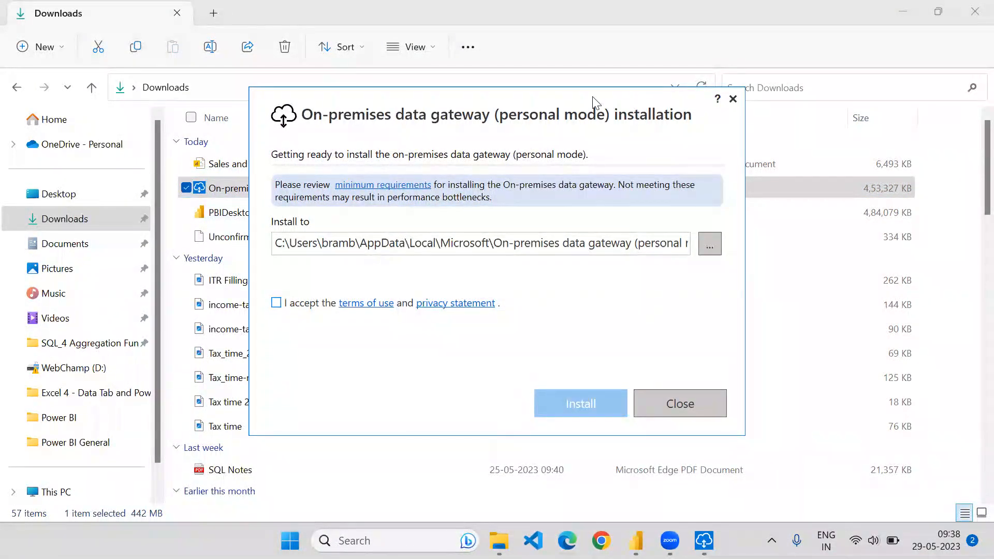
{"action": "left_click_drag", "start_coordinate": [593, 100], "coordinate": [543, 90]}
{"action": "left_click", "coordinate": [227, 292]}
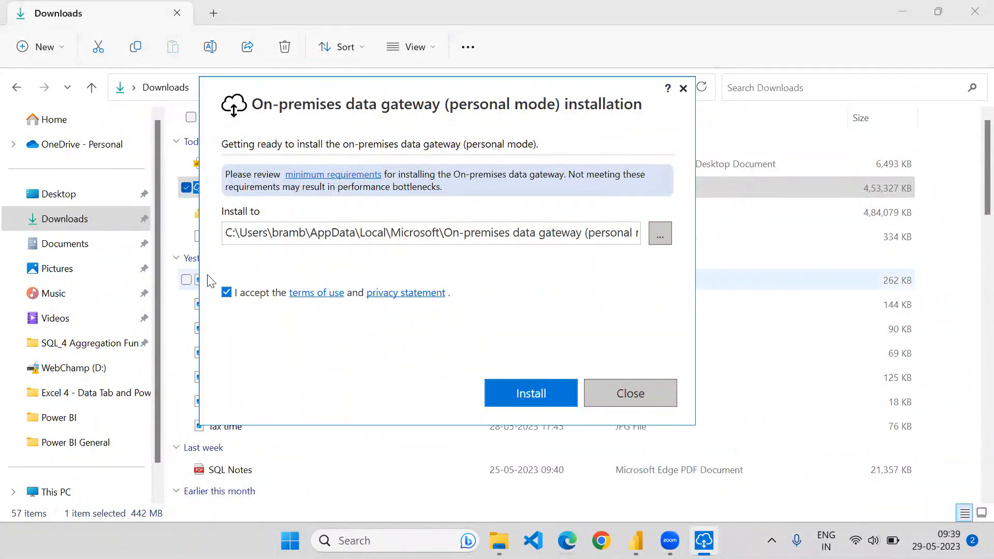
{"action": "left_click", "coordinate": [531, 398]}
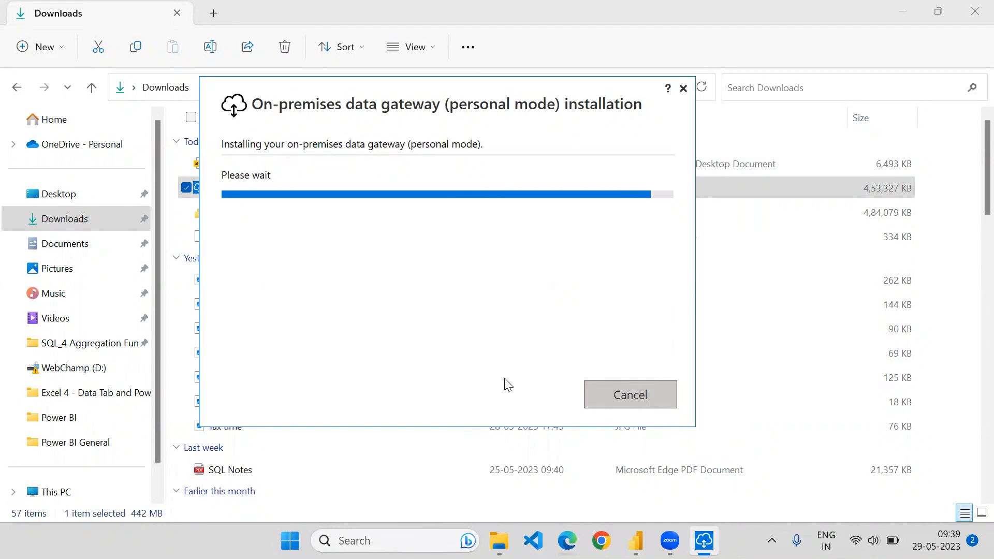
Switch back to Power BI in Edge and copy the signed-in account's email address from the account details
{"action": "left_click", "coordinate": [566, 542]}
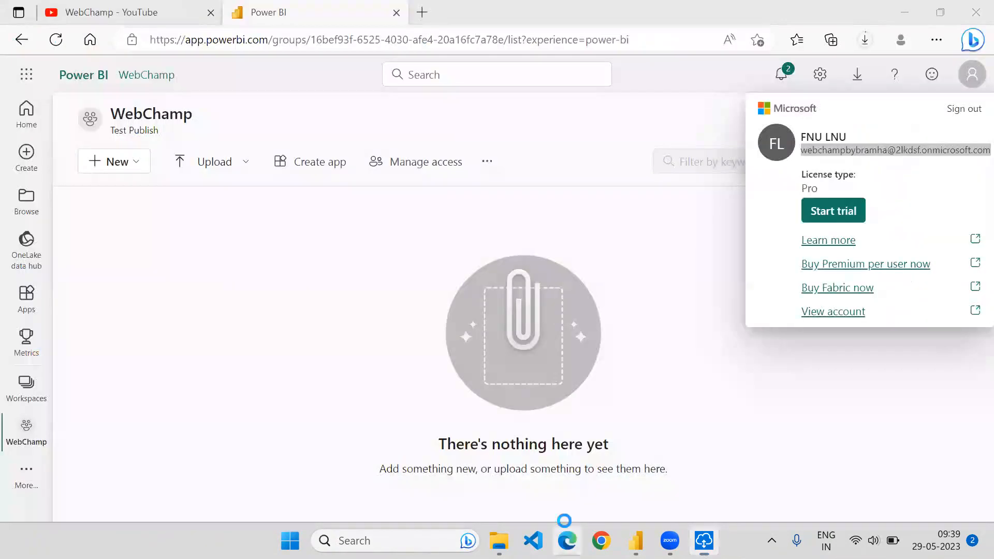
{"action": "left_click", "coordinate": [684, 263]}
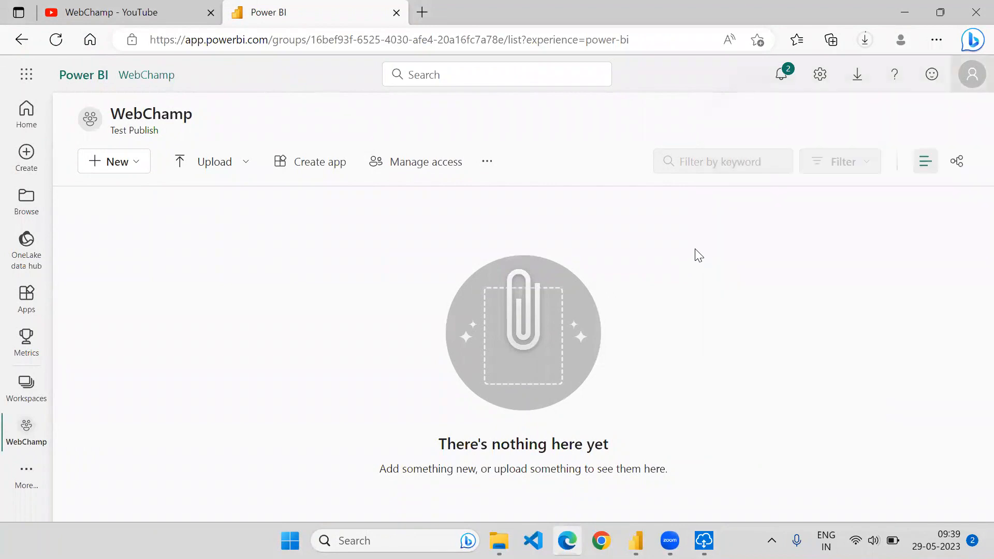
{"action": "left_click", "coordinate": [962, 80]}
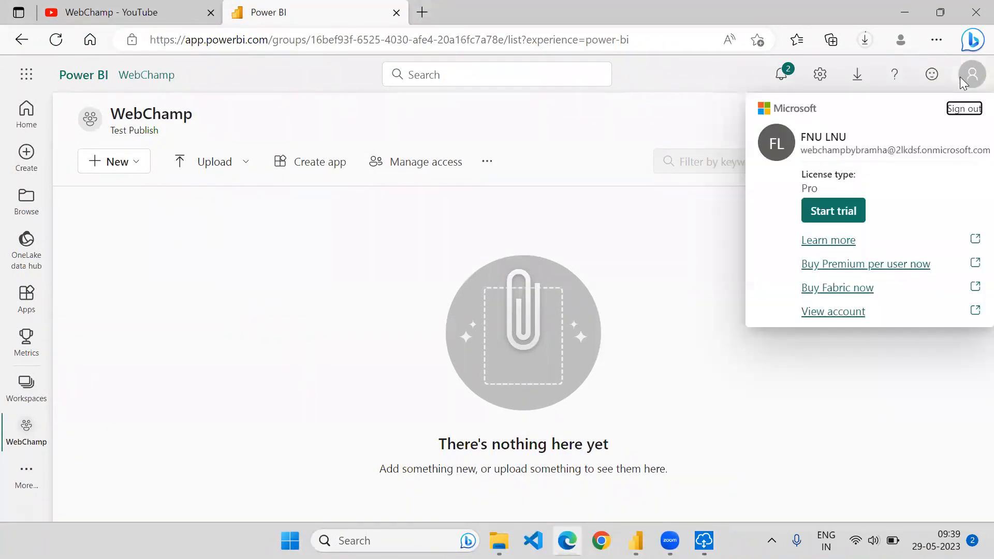
{"action": "triple_click", "coordinate": [843, 151]}
{"action": "key", "text": "ctrl+c"}
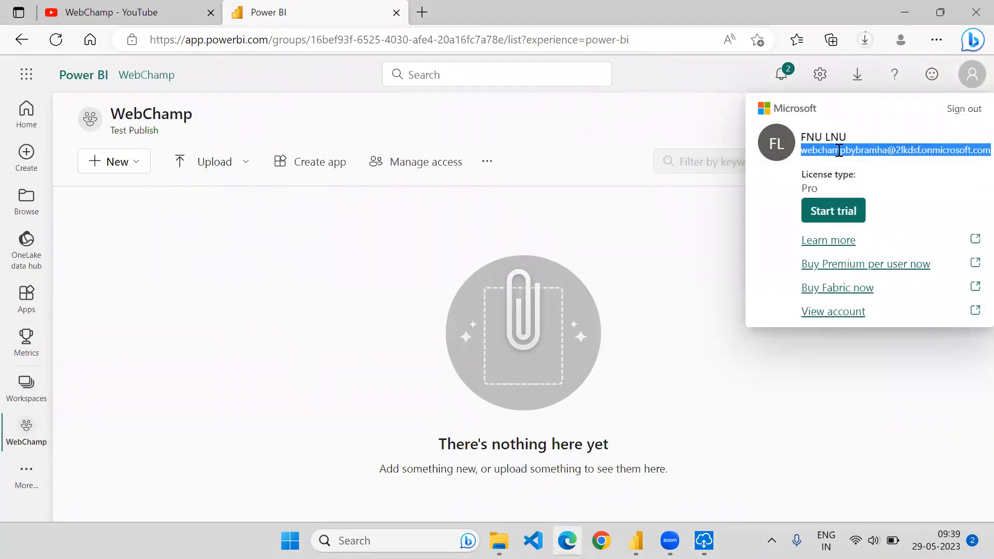
Return to the gateway installer, paste the account's email address for the gateway and start signing in
{"action": "left_click", "coordinate": [707, 536]}
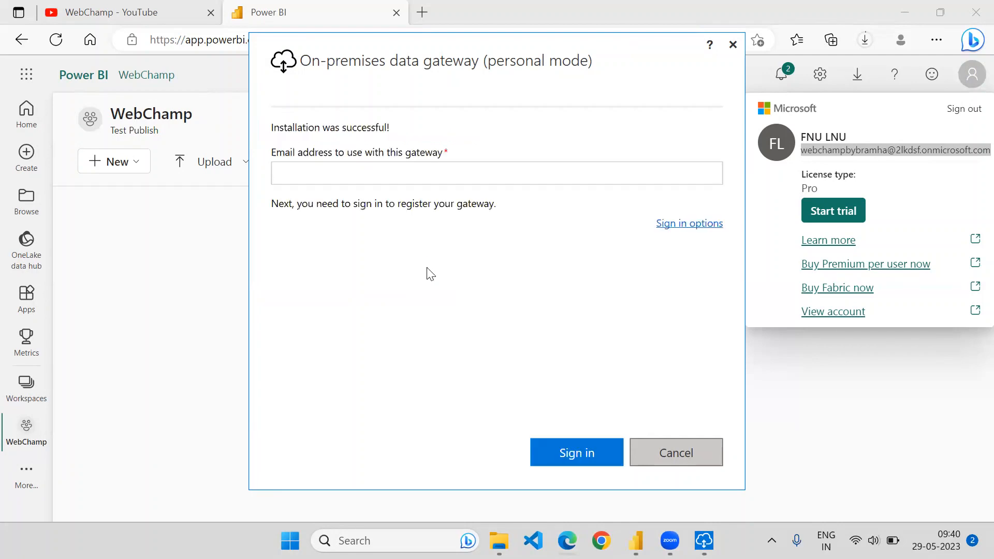
{"action": "left_click", "coordinate": [405, 176]}
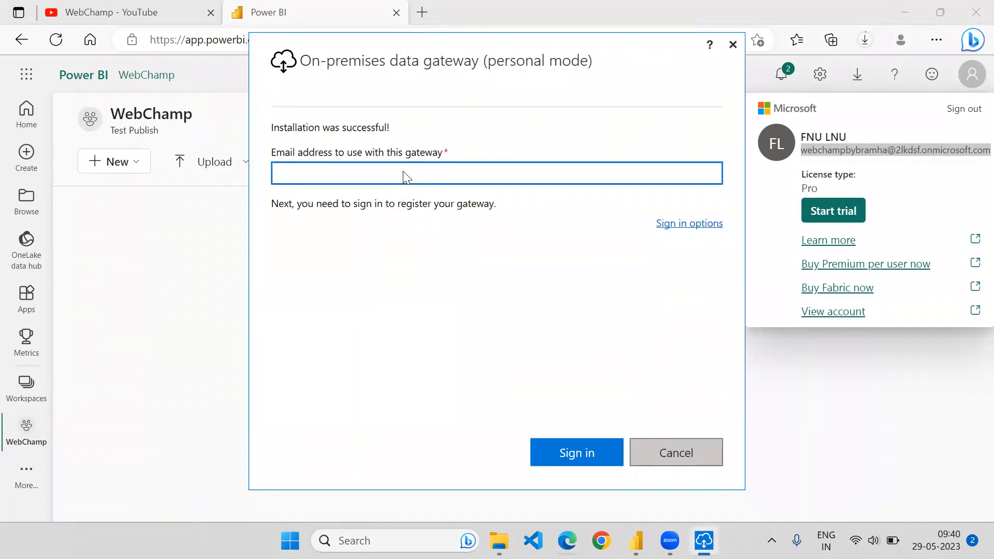
{"action": "key", "text": "ctrl+v"}
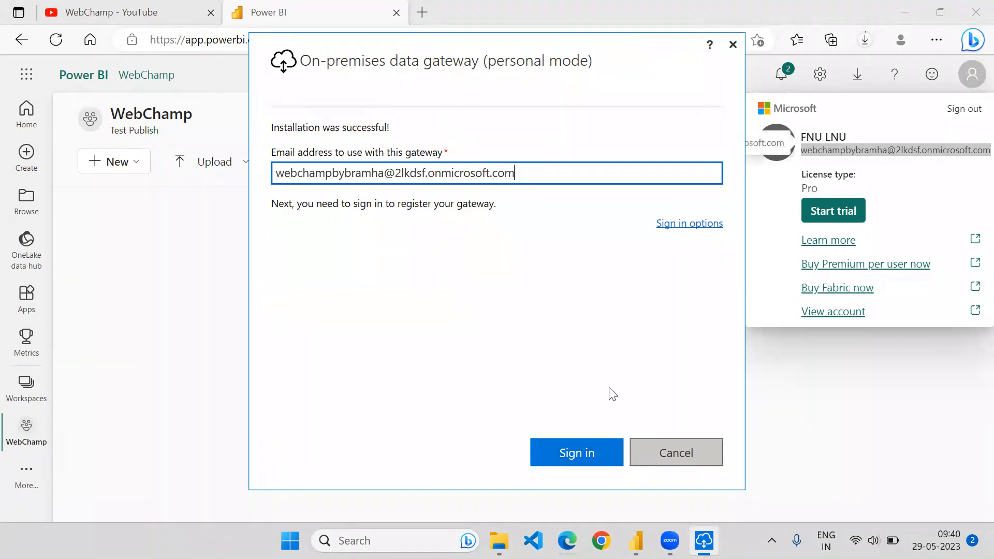
{"action": "left_click", "coordinate": [572, 449]}
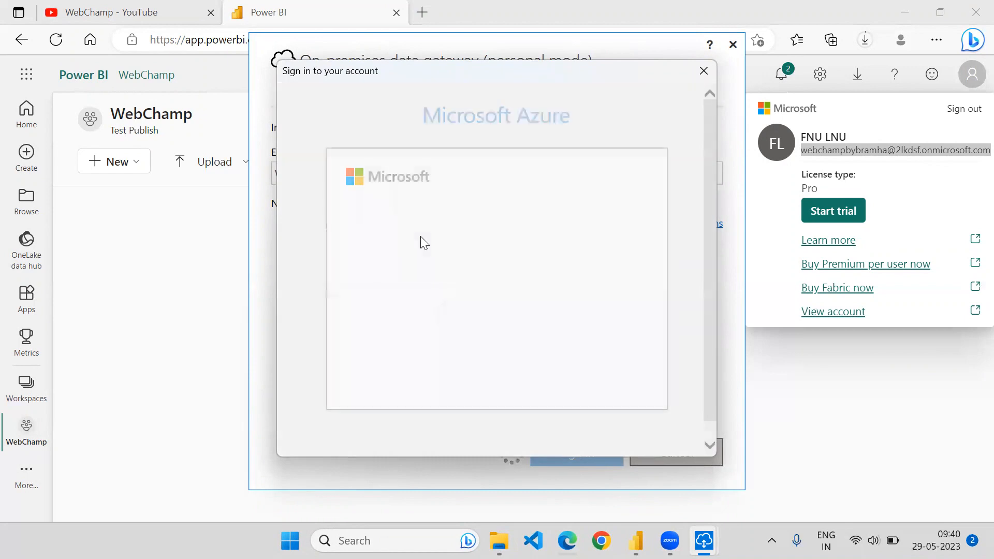
Complete the gateway's account sign-in, postpone the Microsoft Authenticator setup, and close the gateway window
{"action": "left_click", "coordinate": [434, 250]}
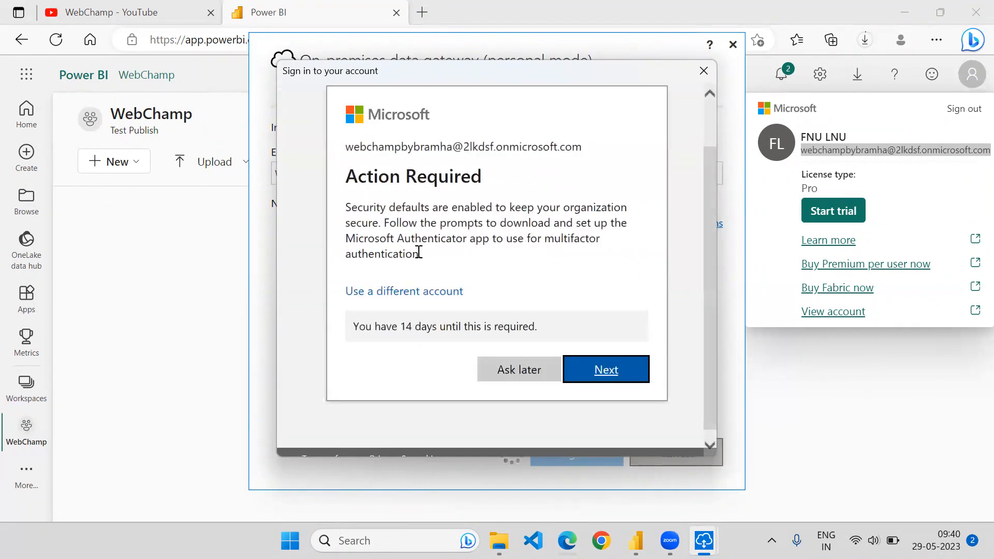
{"action": "left_click", "coordinate": [511, 372]}
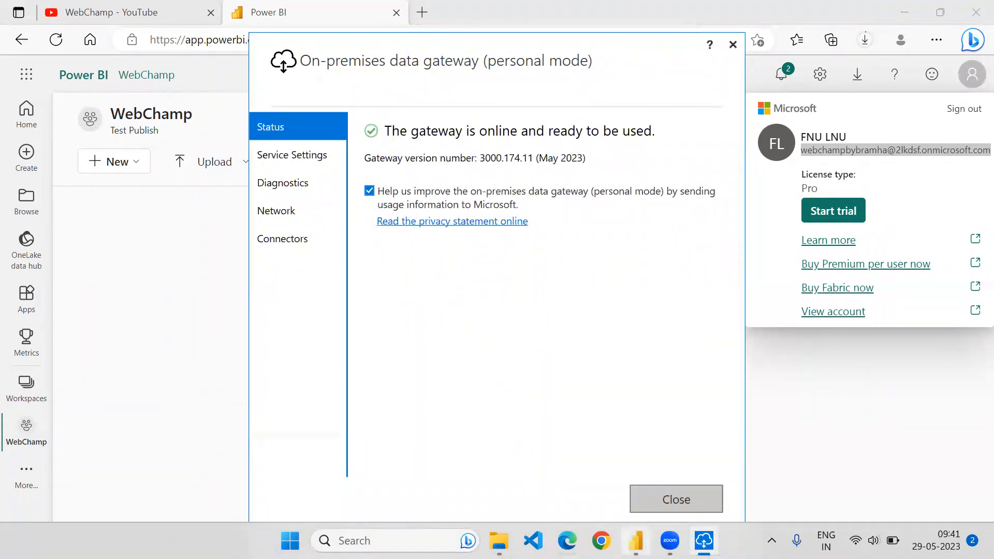
{"action": "mouse_move", "coordinate": [636, 540]}
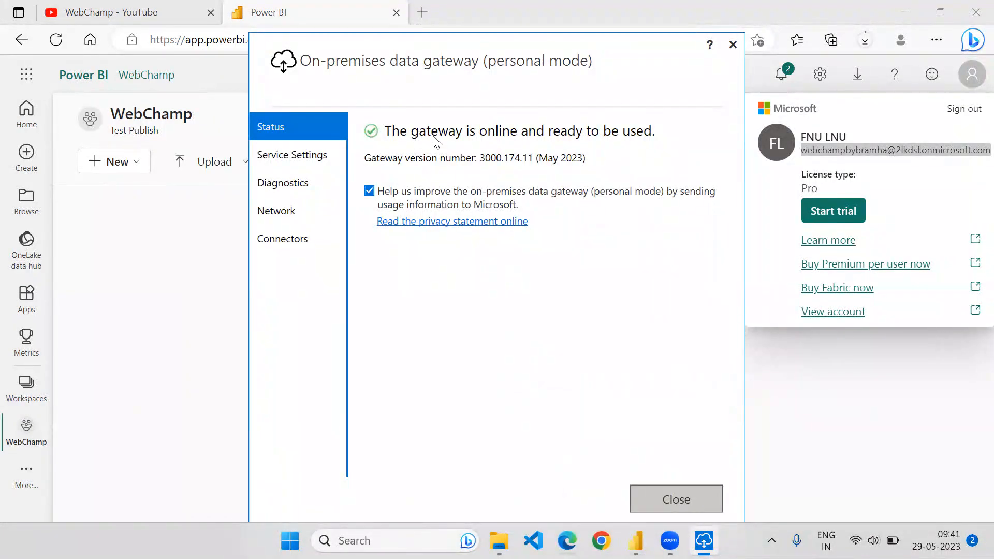
{"action": "left_click", "coordinate": [685, 498]}
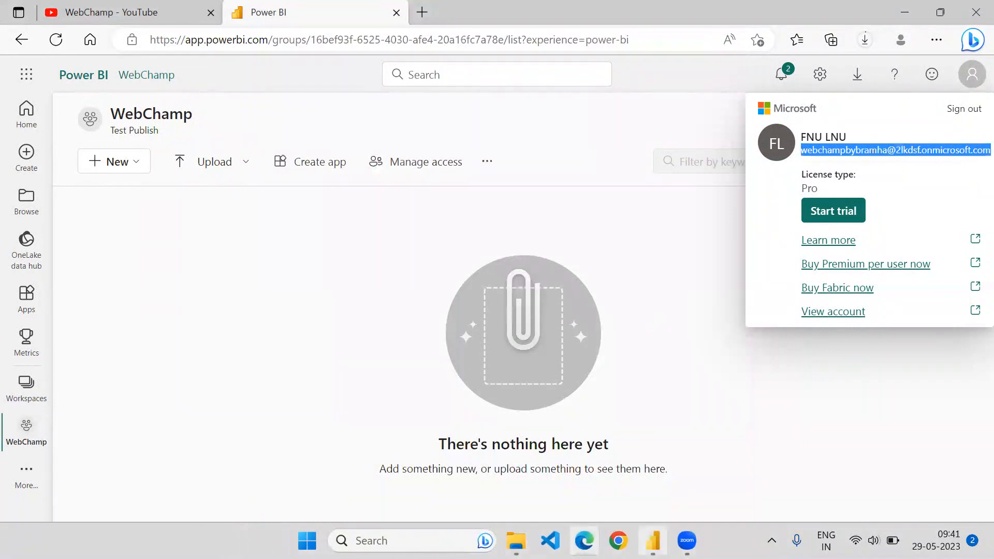
Switch to Power BI Desktop, start publishing the Sales and Marketing Sample PBIX report and submit the account's email address
{"action": "left_click", "coordinate": [653, 541]}
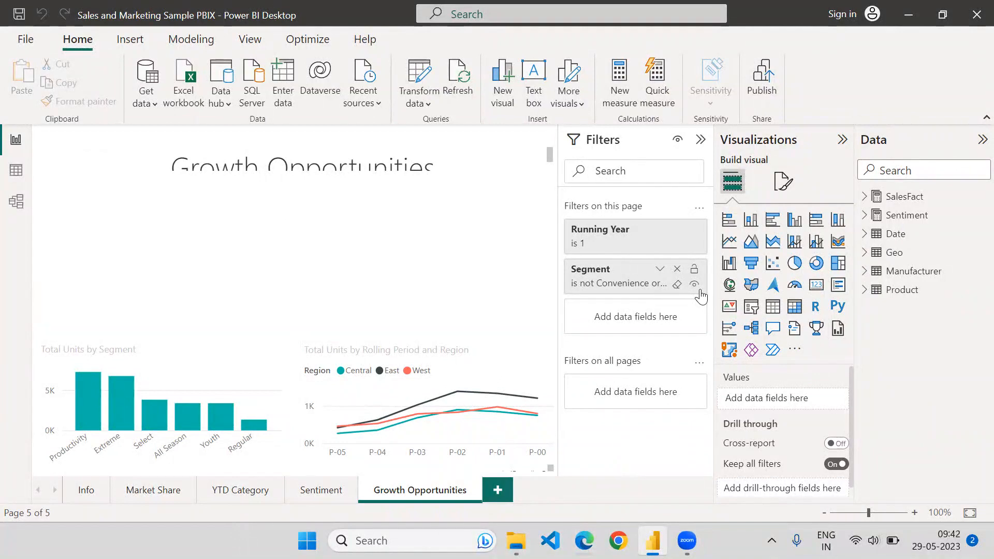
{"action": "left_click", "coordinate": [766, 91]}
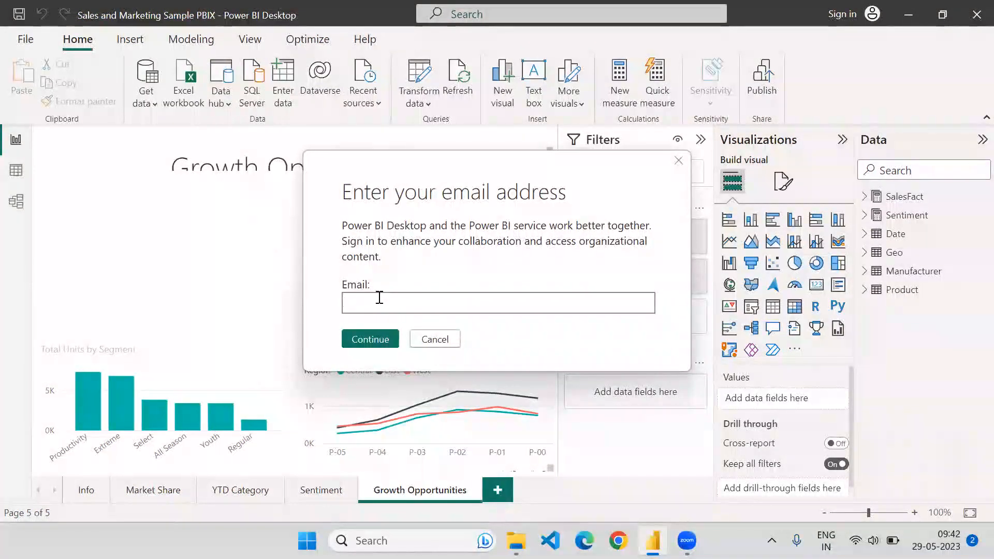
{"action": "key", "text": "ctrl+v"}
{"action": "left_click", "coordinate": [367, 341]}
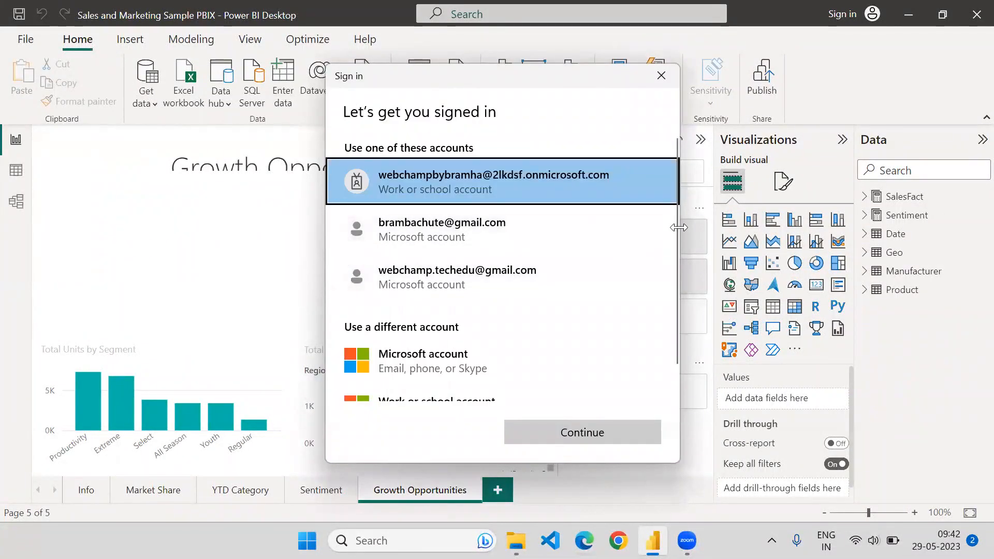
Choose to sign in with a different work or school account and submit the account's email address
{"action": "left_click_drag", "start_coordinate": [676, 239], "coordinate": [669, 320]}
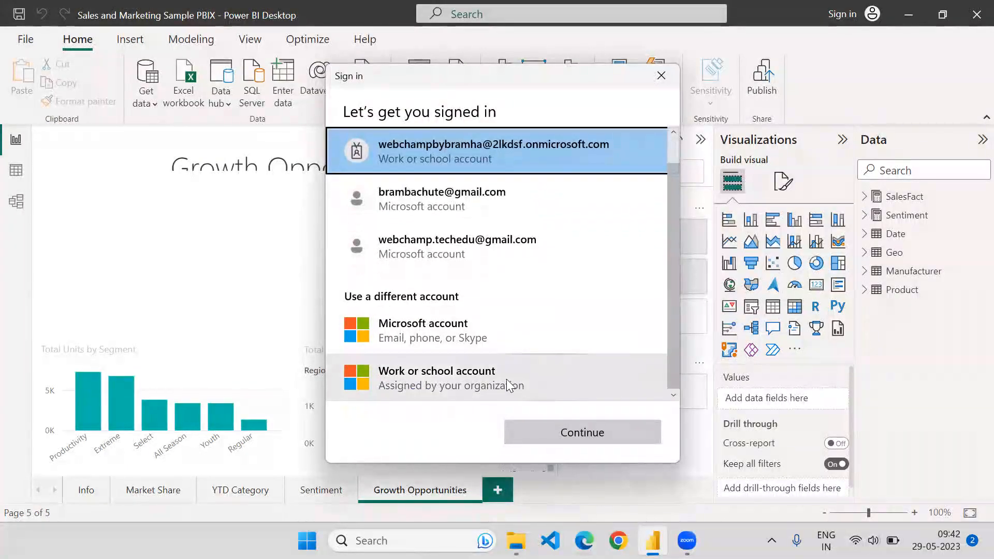
{"action": "left_click", "coordinate": [452, 389]}
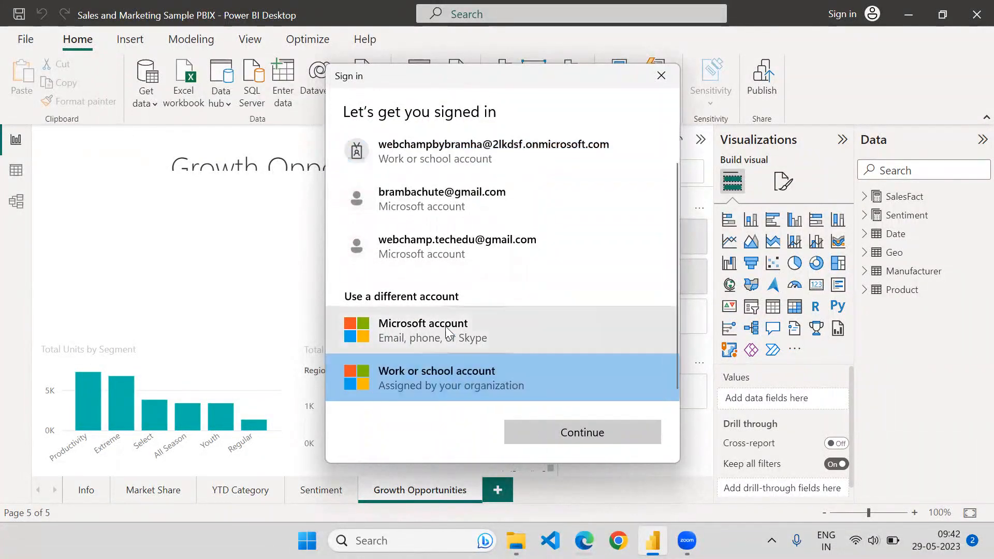
{"action": "left_click", "coordinate": [588, 438]}
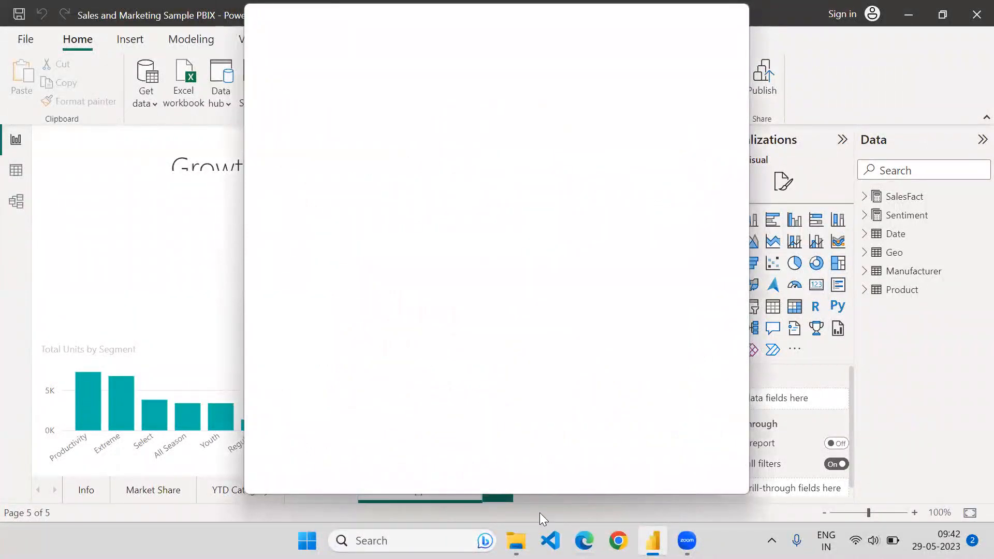
{"action": "mouse_move", "coordinate": [584, 541]}
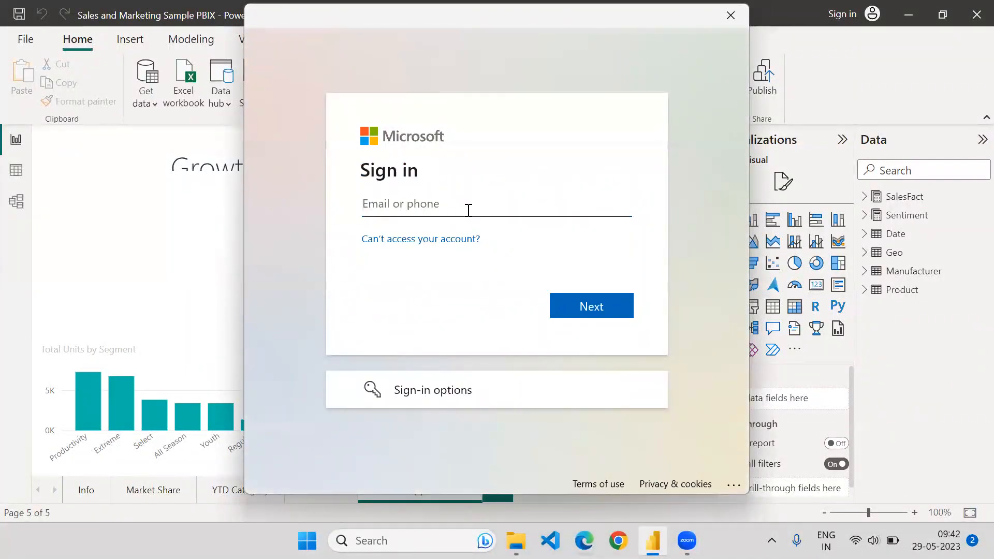
{"action": "key", "text": "ctrl+v"}
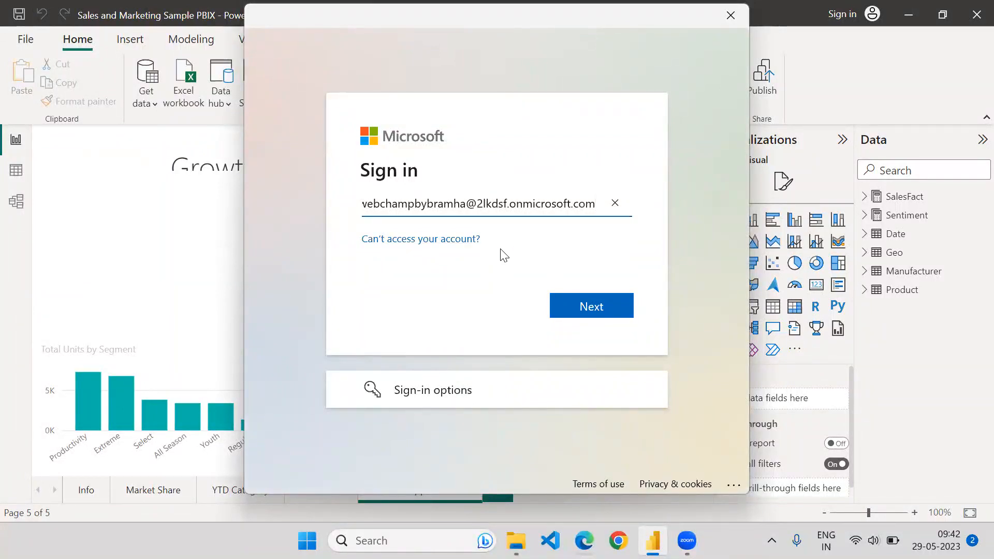
{"action": "left_click", "coordinate": [582, 308]}
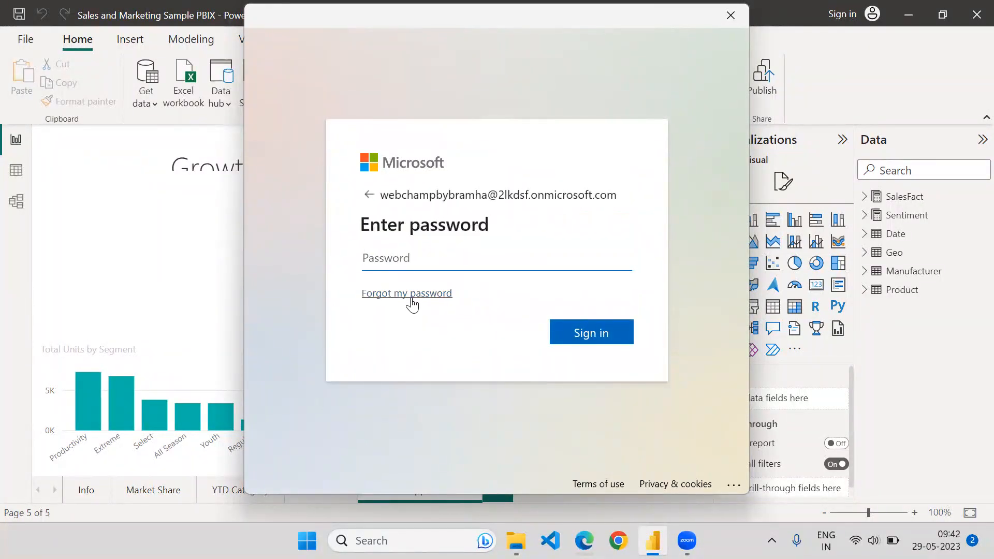
Enter the account password, sign in and postpone the required multifactor authentication setup
{"action": "type", "text": "•••••••••••••••"}
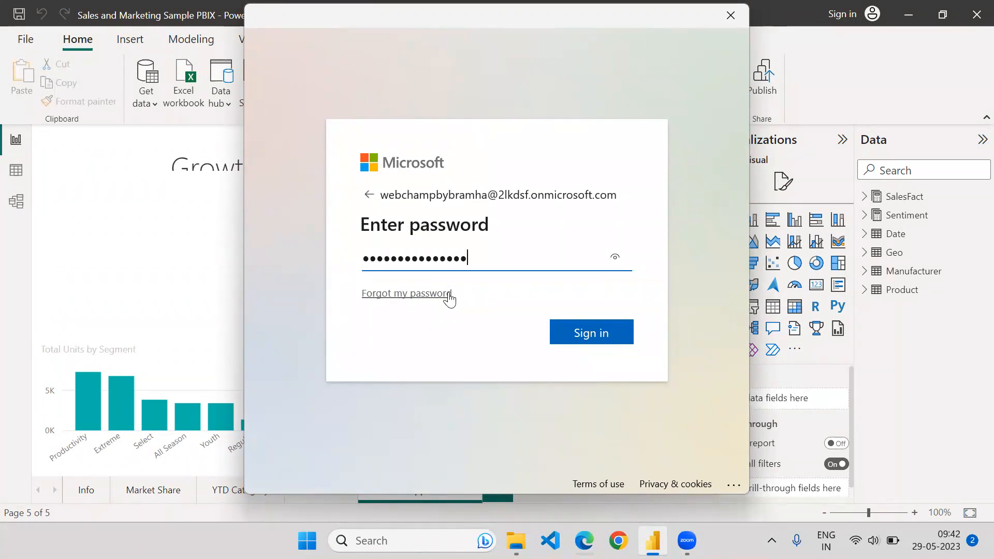
{"action": "left_click", "coordinate": [570, 342]}
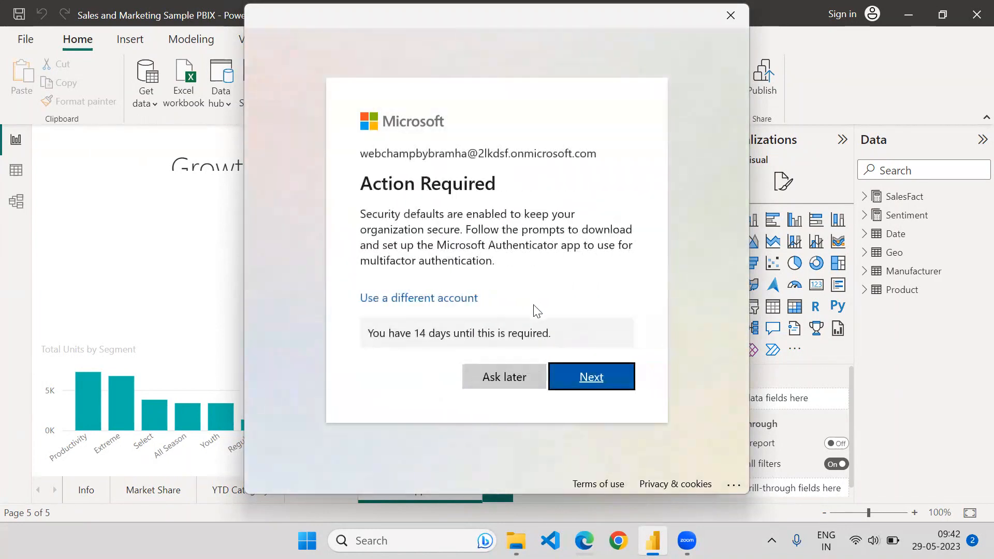
{"action": "left_click", "coordinate": [483, 369]}
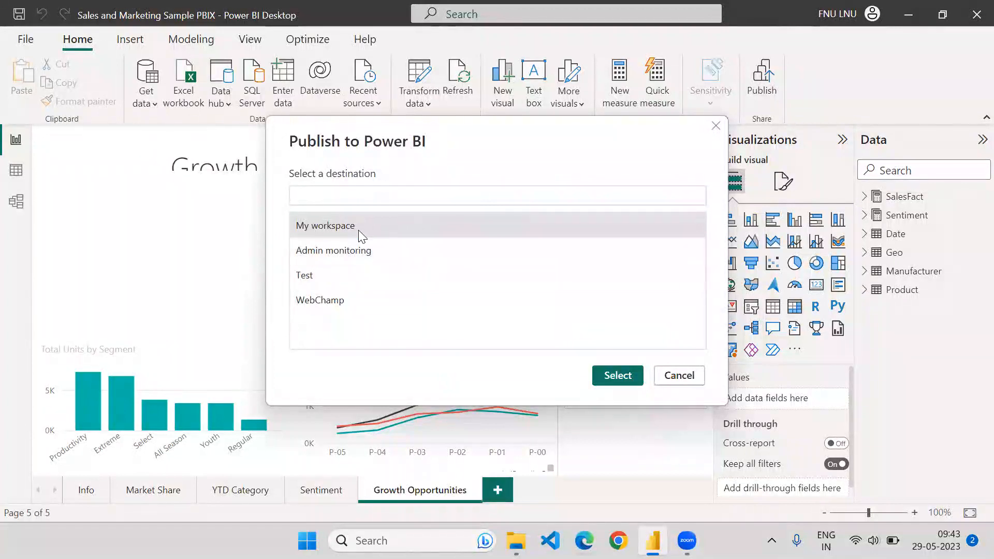
Select the WebChamp workspace as the destination for publishing the report
{"action": "left_click", "coordinate": [350, 250]}
{"action": "left_click", "coordinate": [342, 276]}
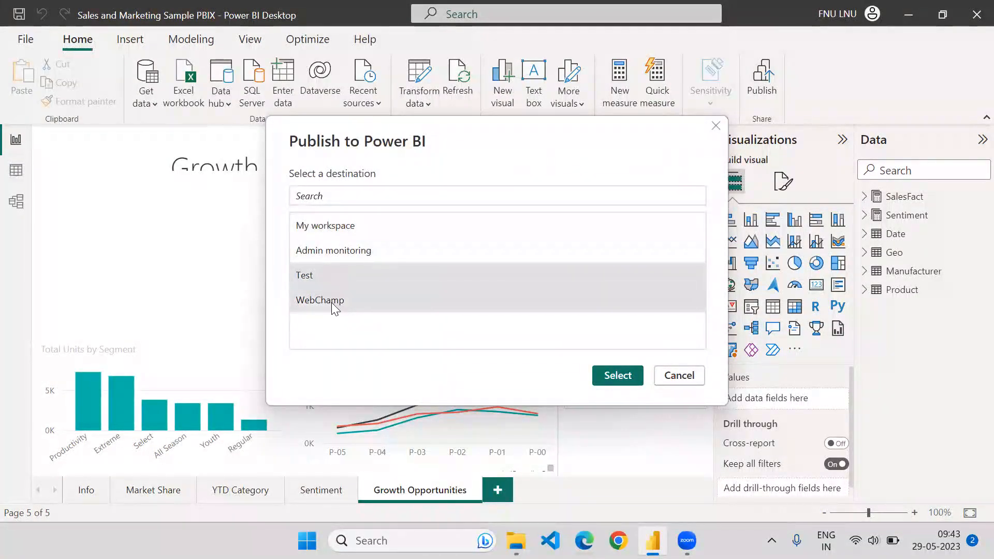
{"action": "left_click", "coordinate": [334, 302]}
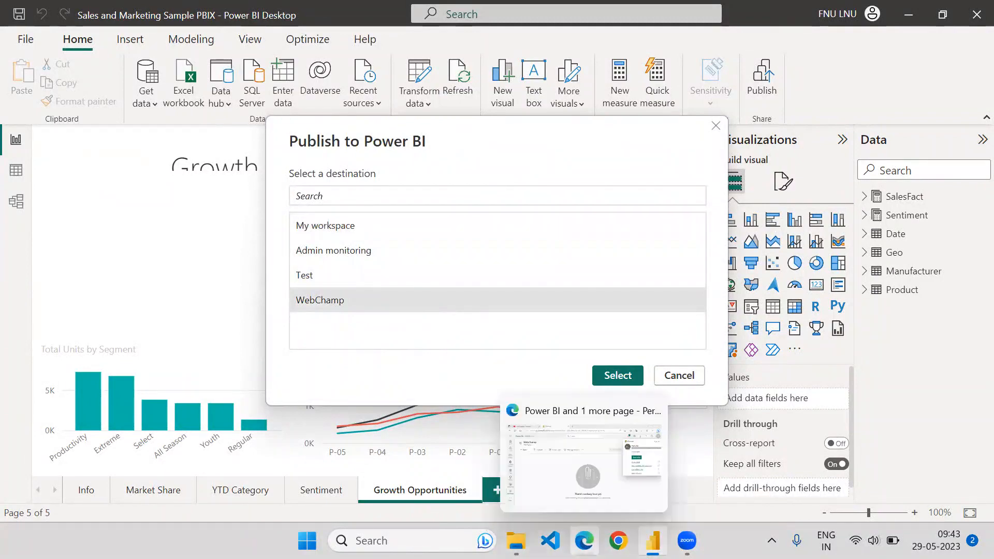
View the WebChamp workspace in Power BI in Edge, and return to the publish dialog in Power BI Desktop
{"action": "left_click", "coordinate": [580, 469]}
{"action": "left_click", "coordinate": [294, 264]}
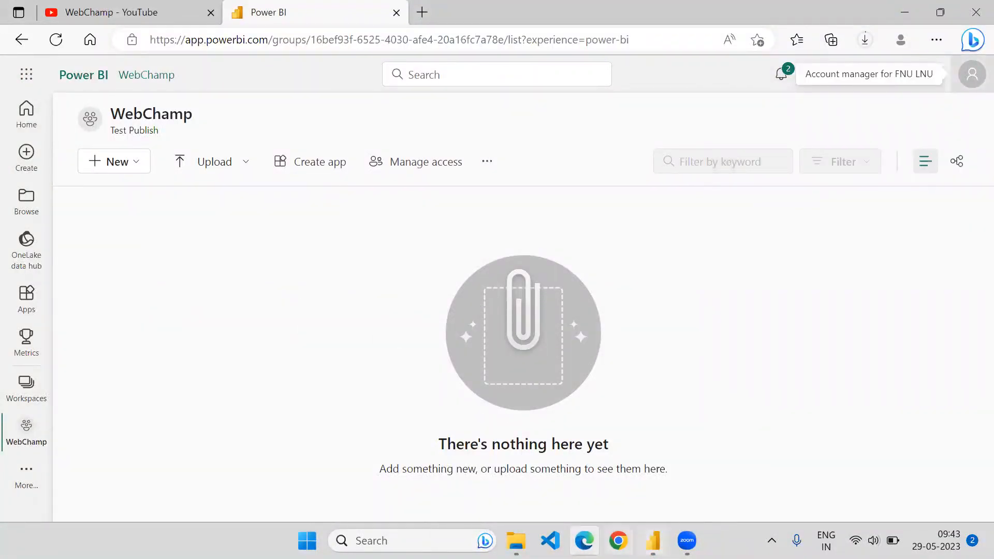
{"action": "left_click", "coordinate": [652, 541]}
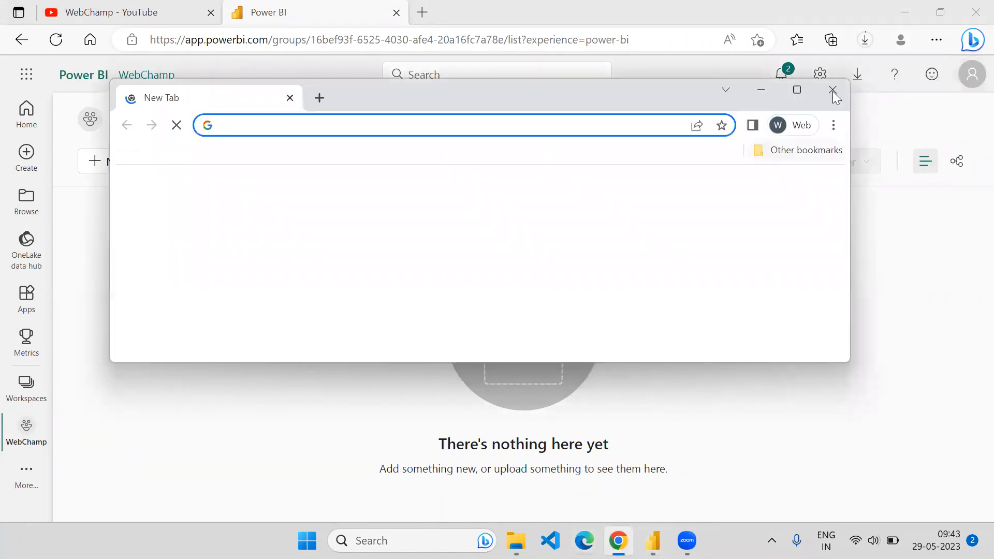
{"action": "left_click", "coordinate": [832, 92]}
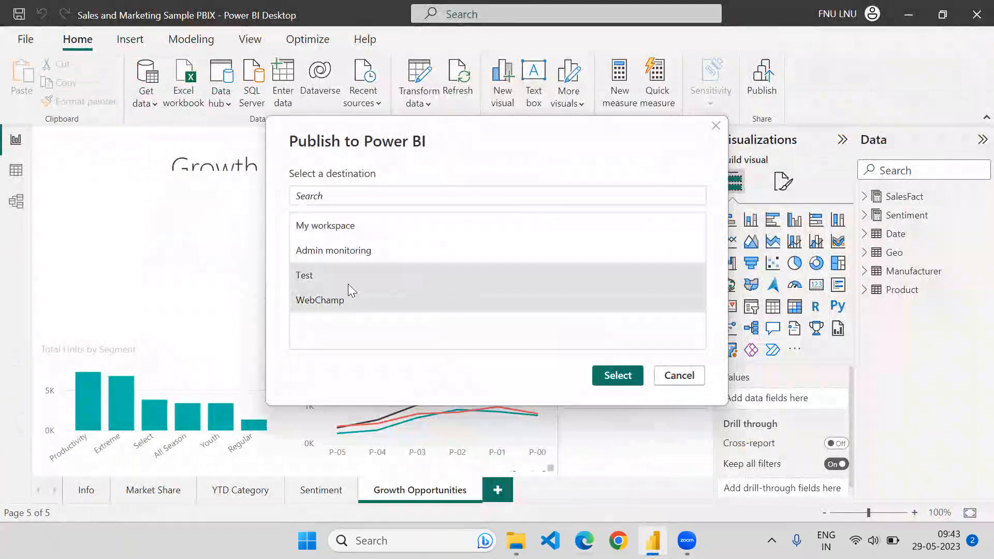
Publish the report to the WebChamp workspace, dismiss the publishing dialog and reload that workspace in Power BI in Edge
{"action": "left_click", "coordinate": [619, 374]}
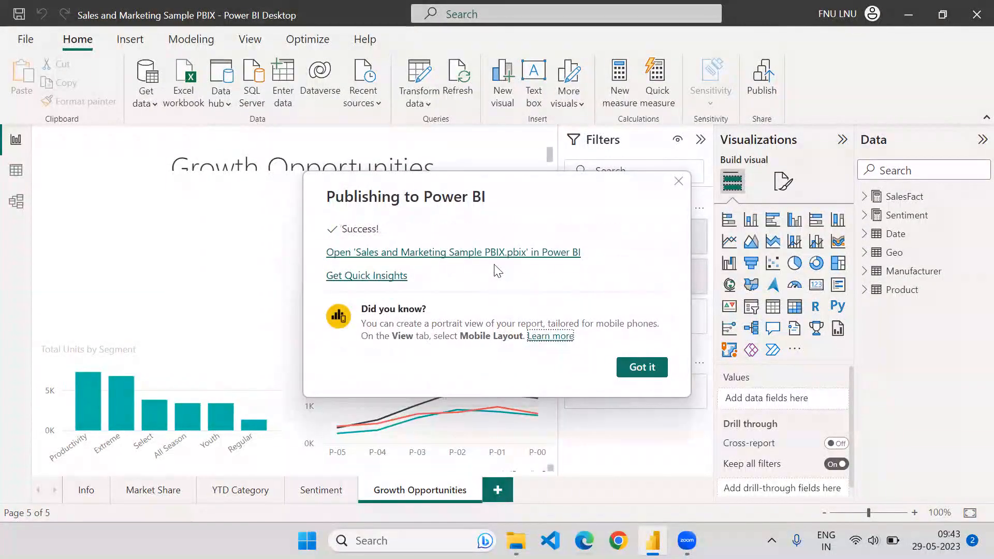
{"action": "left_click", "coordinate": [642, 367]}
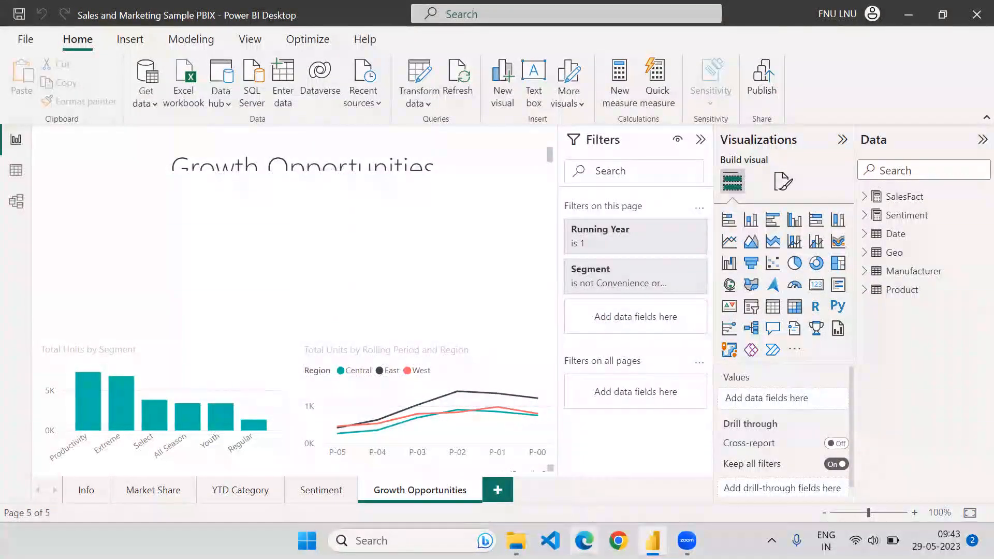
{"action": "mouse_move", "coordinate": [584, 541]}
{"action": "left_click", "coordinate": [586, 485]}
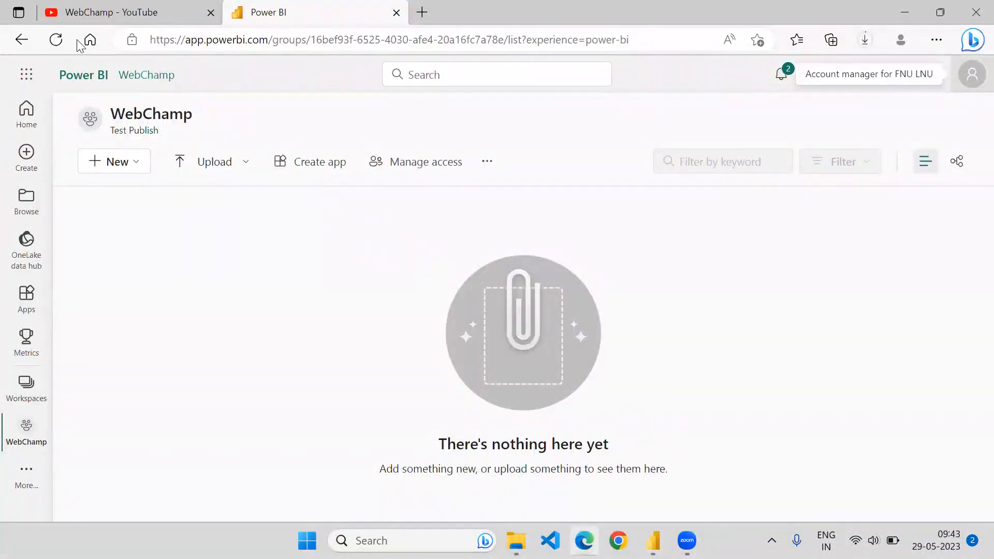
{"action": "left_click", "coordinate": [56, 40]}
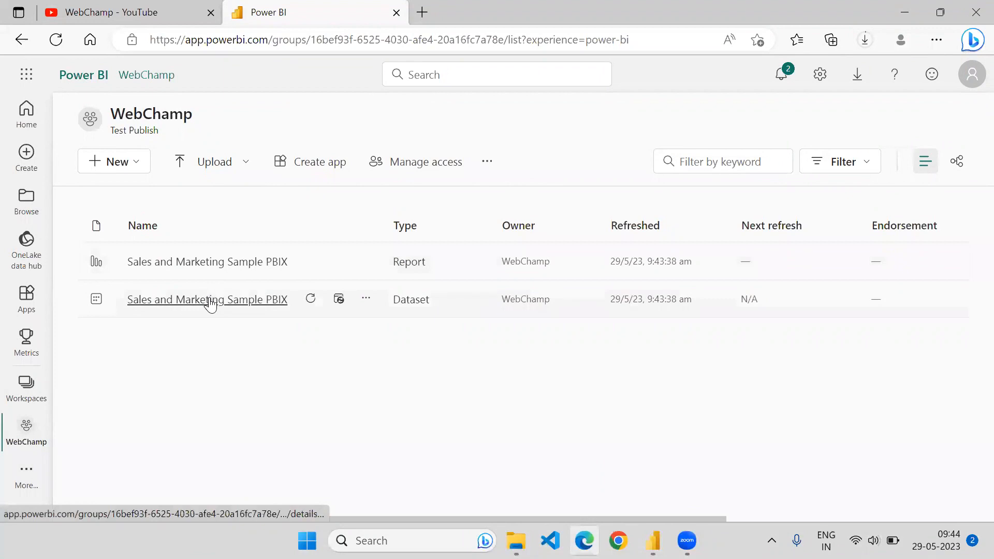
Open the settings of the Sales and Marketing Sample PBIX dataset in the WebChamp workspace
{"action": "left_click", "coordinate": [366, 301]}
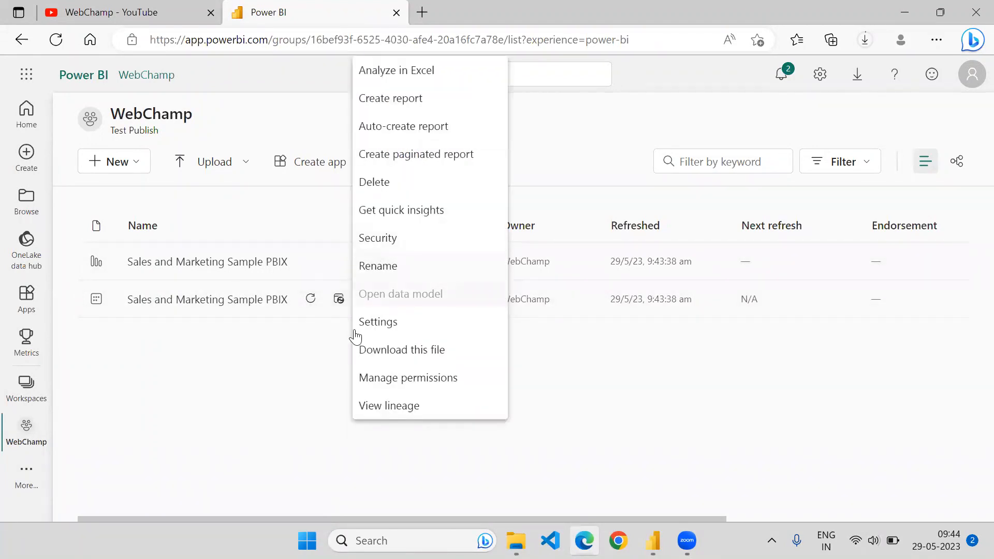
{"action": "left_click", "coordinate": [290, 356]}
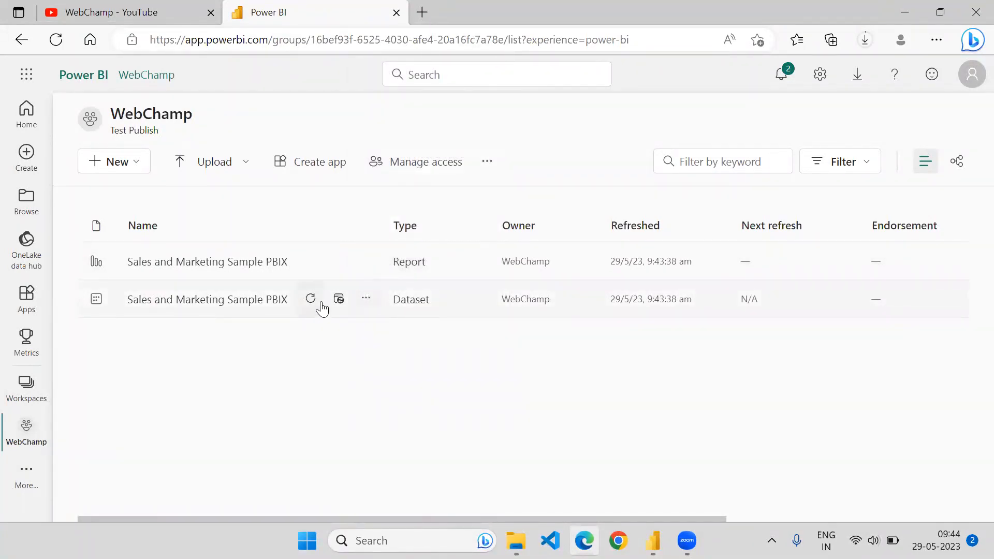
{"action": "left_click", "coordinate": [365, 299]}
{"action": "left_click", "coordinate": [394, 389]}
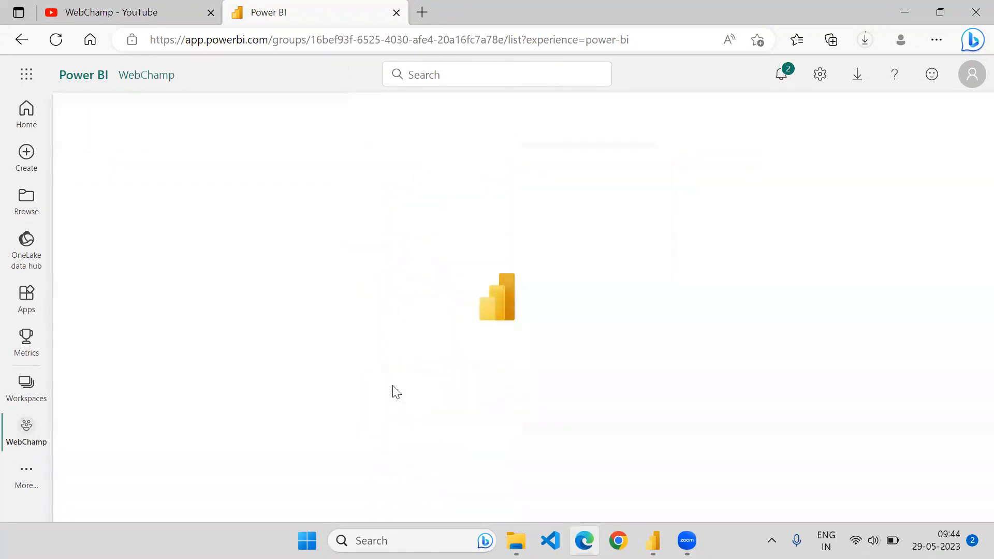
Expand the dataset's Gateway connections and examine the personal gateway's status and the data source credentials
{"action": "scroll", "coordinate": [447, 287], "scroll_direction": "down", "scroll_amount": 3}
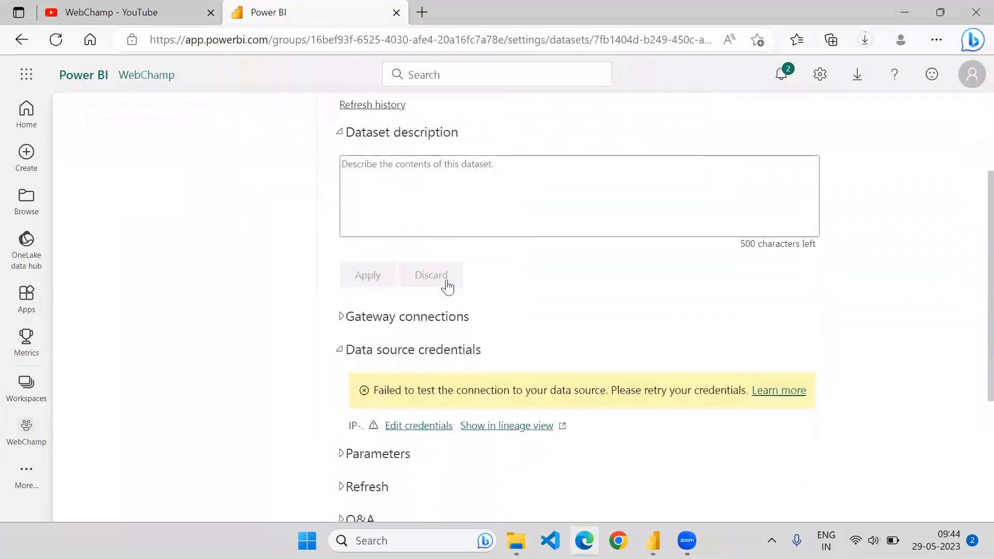
{"action": "scroll", "coordinate": [447, 288], "scroll_direction": "down", "scroll_amount": 3}
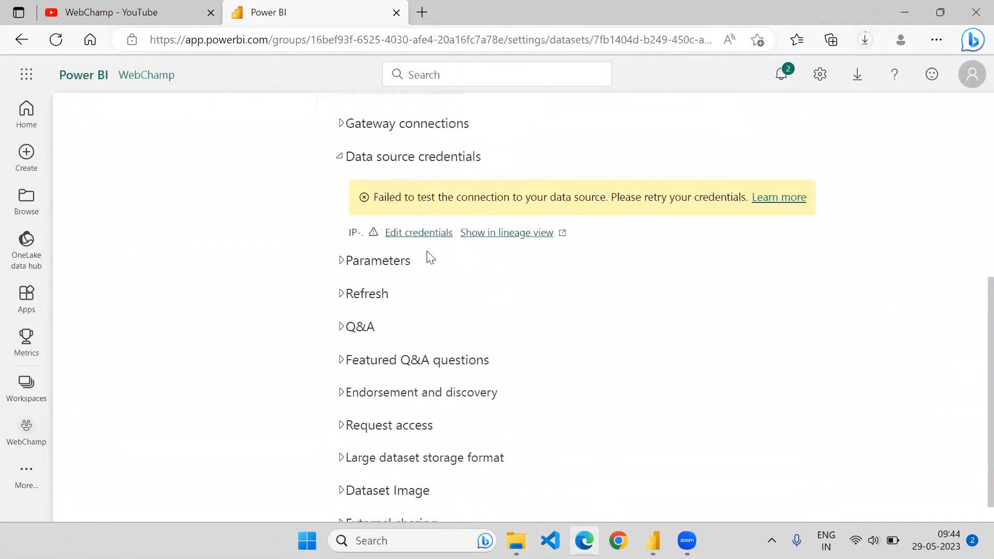
{"action": "scroll", "coordinate": [429, 258], "scroll_direction": "up", "scroll_amount": 3}
{"action": "left_click", "coordinate": [341, 298]}
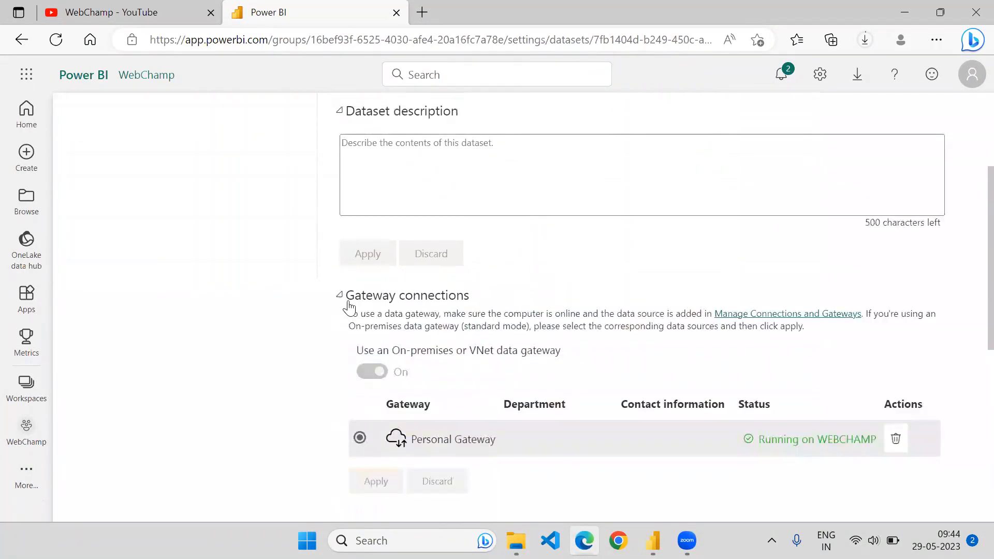
{"action": "scroll", "coordinate": [497, 309], "scroll_direction": "down", "scroll_amount": 3}
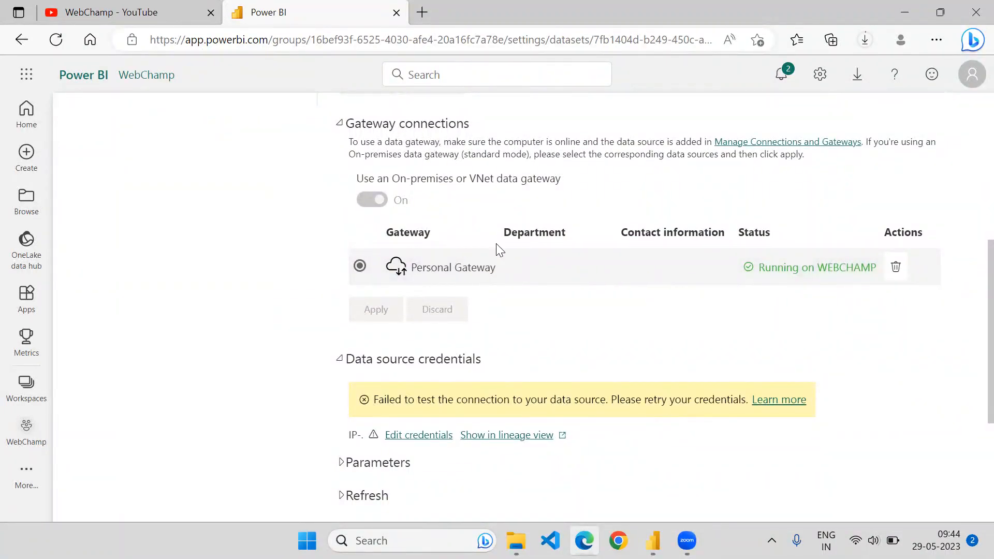
{"action": "scroll", "coordinate": [451, 207], "scroll_direction": "up", "scroll_amount": 3}
{"action": "scroll", "coordinate": [451, 247], "scroll_direction": "down", "scroll_amount": 6}
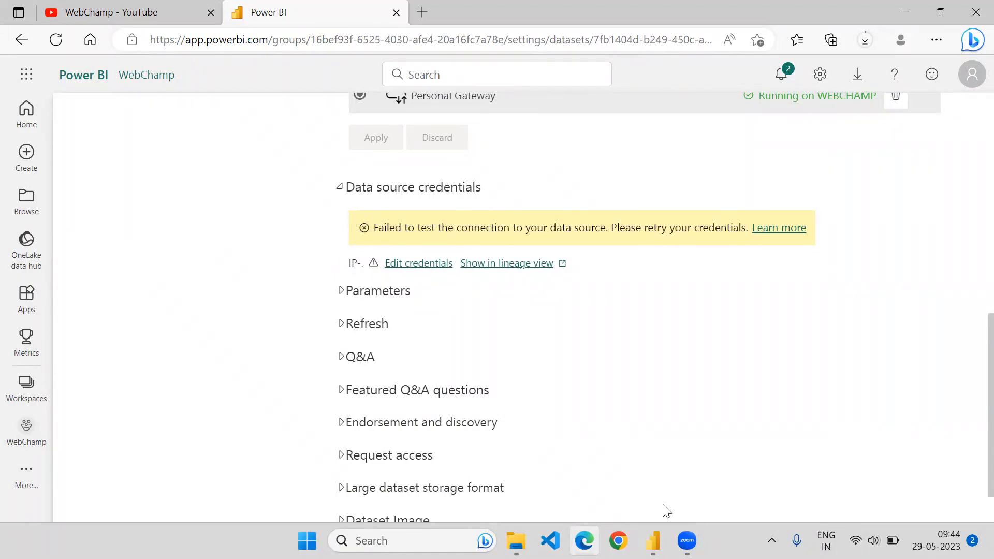
{"action": "mouse_move", "coordinate": [653, 541]}
{"action": "scroll", "coordinate": [507, 228], "scroll_direction": "up", "scroll_amount": 5}
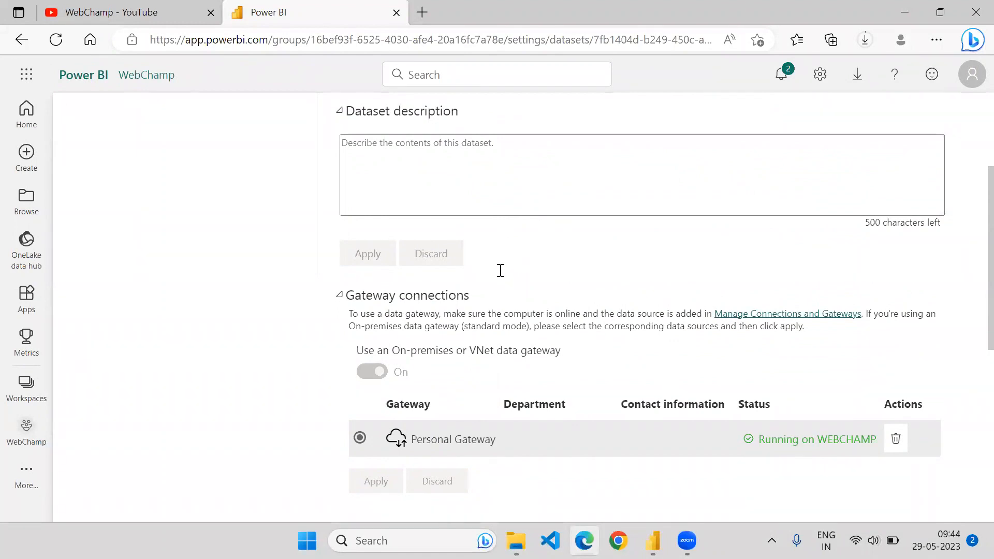
{"action": "scroll", "coordinate": [501, 270], "scroll_direction": "down", "scroll_amount": 3}
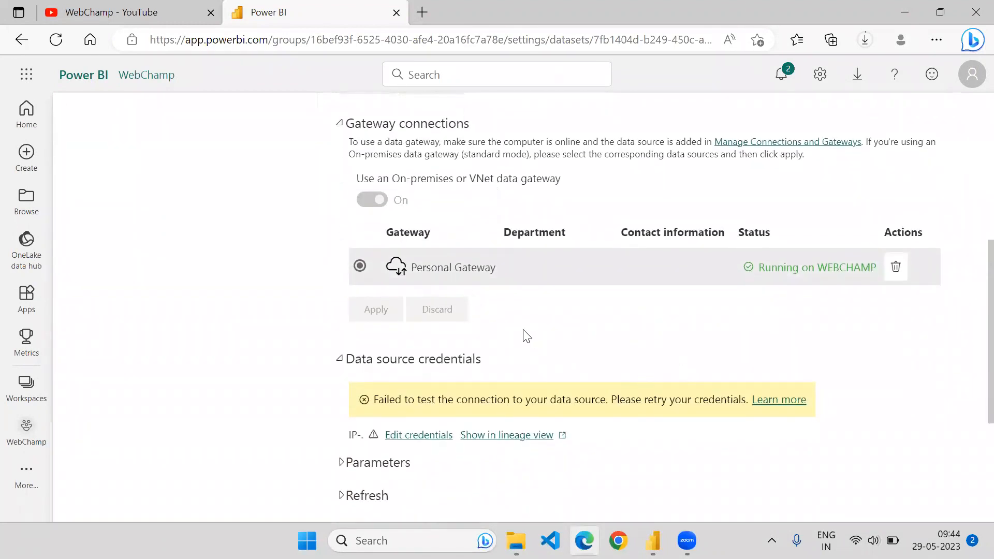
Leave the dataset settings for the WebChamp workspace and open the published Sales and Marketing Sample PBIX report
{"action": "scroll", "coordinate": [535, 352], "scroll_direction": "down", "scroll_amount": 3}
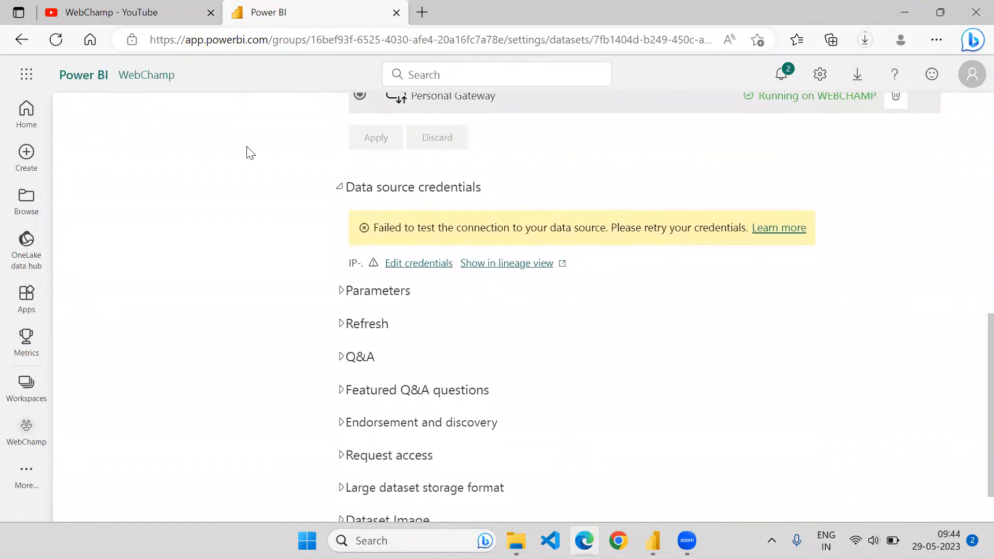
{"action": "scroll", "coordinate": [247, 151], "scroll_direction": "up", "scroll_amount": 12}
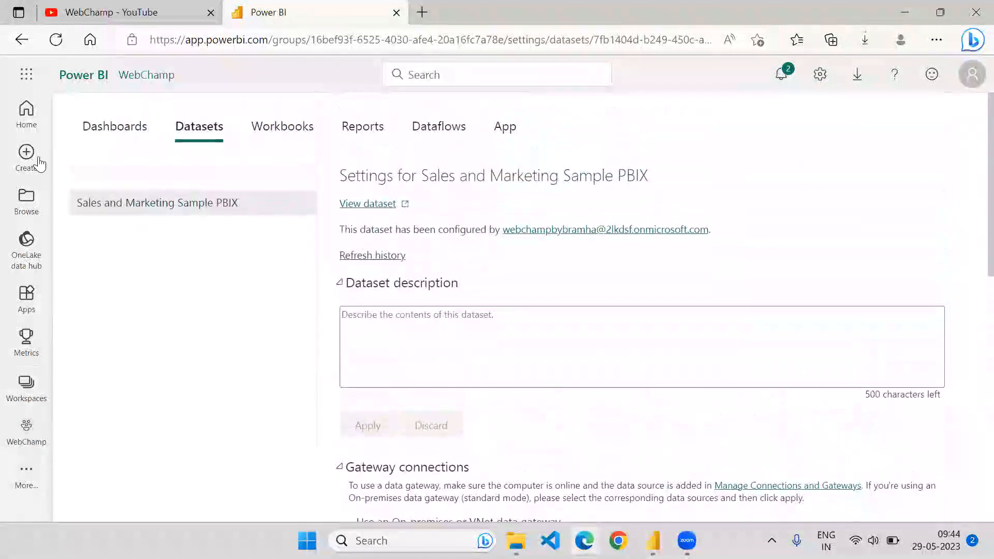
{"action": "left_click", "coordinate": [21, 40]}
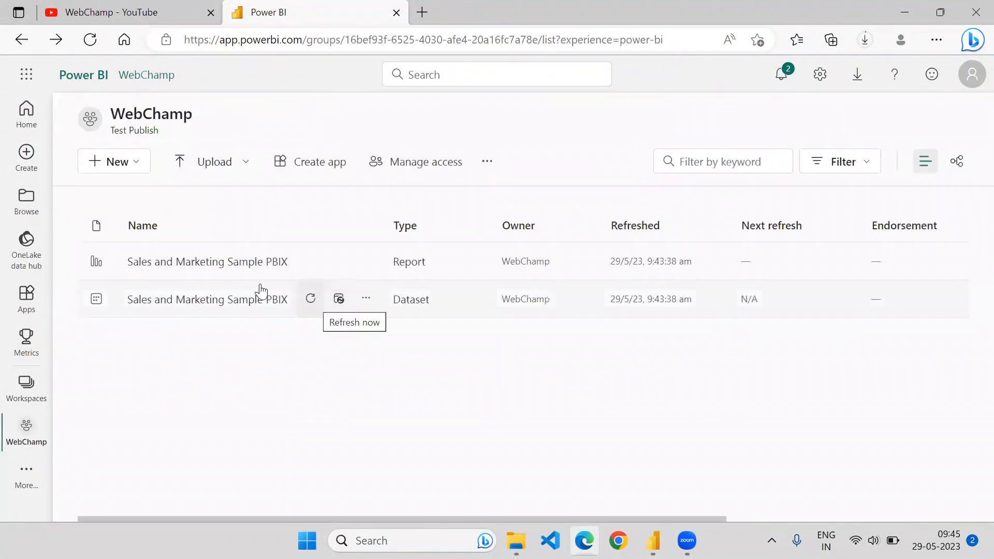
{"action": "left_click", "coordinate": [236, 262]}
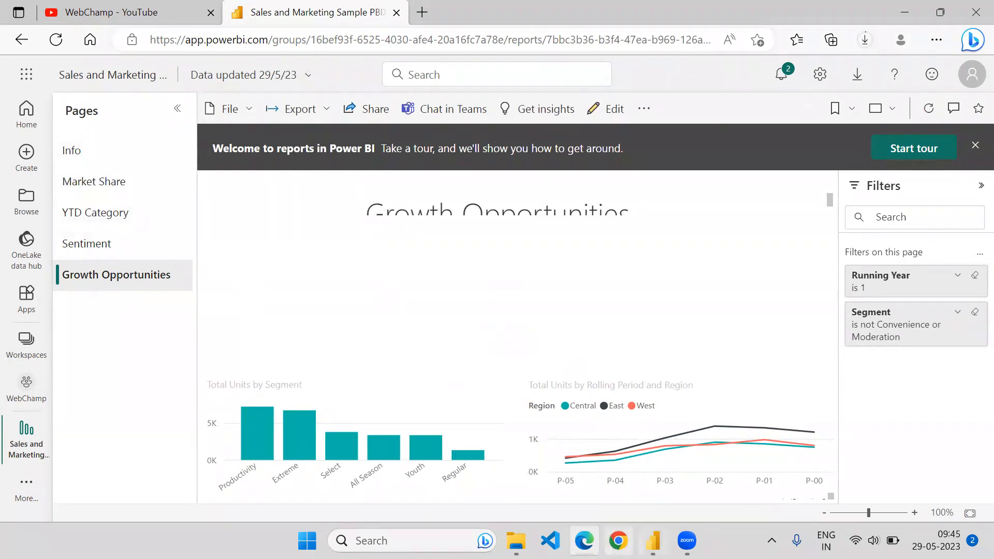
View the original report in Power BI Desktop for comparison, and minimize all open windows to reach the desktop
{"action": "left_click", "coordinate": [653, 540]}
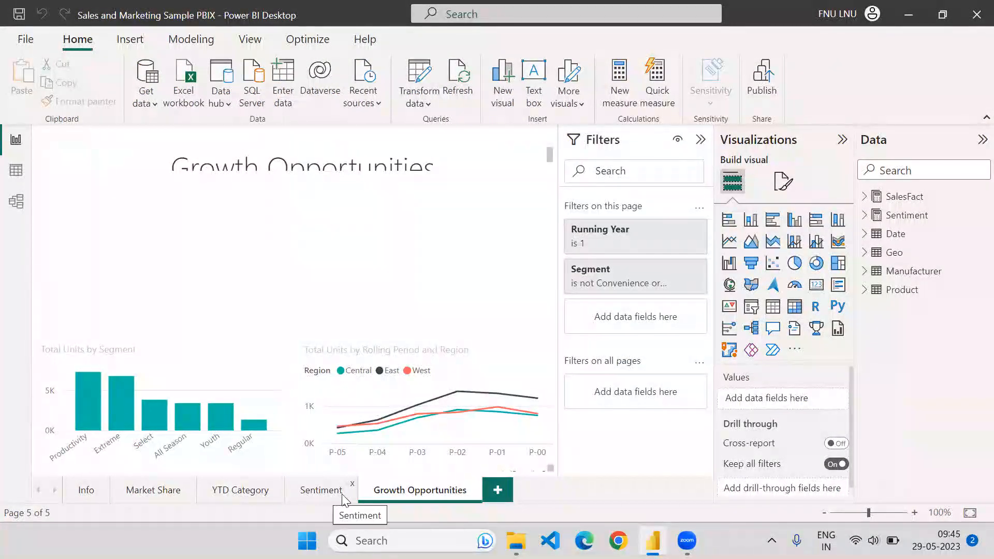
{"action": "left_click", "coordinate": [908, 16]}
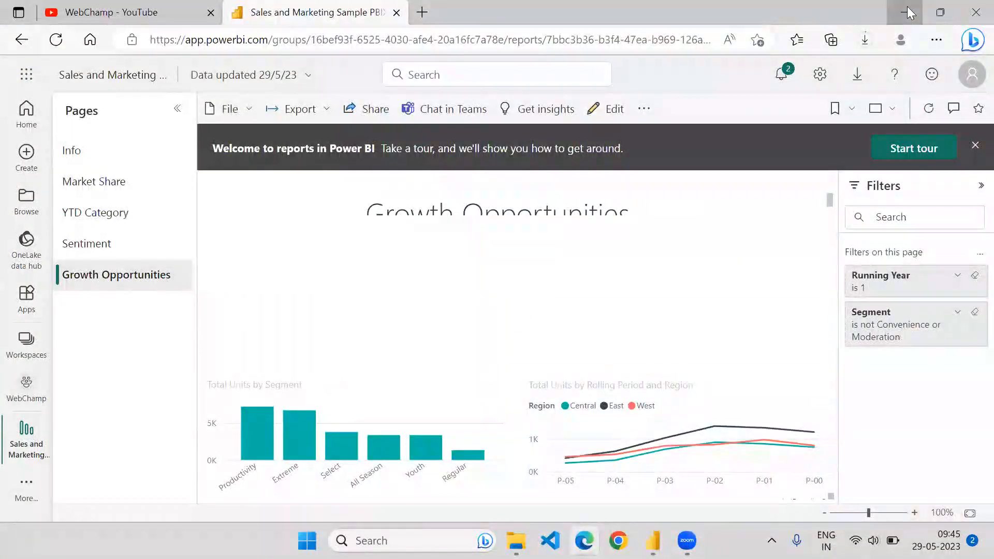
{"action": "left_click", "coordinate": [909, 15]}
{"action": "left_click", "coordinate": [909, 12]}
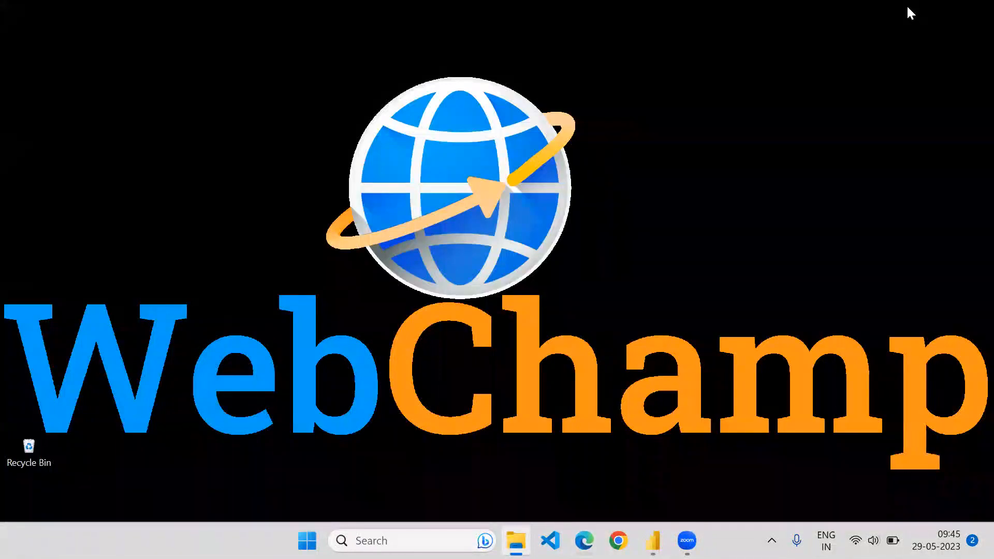